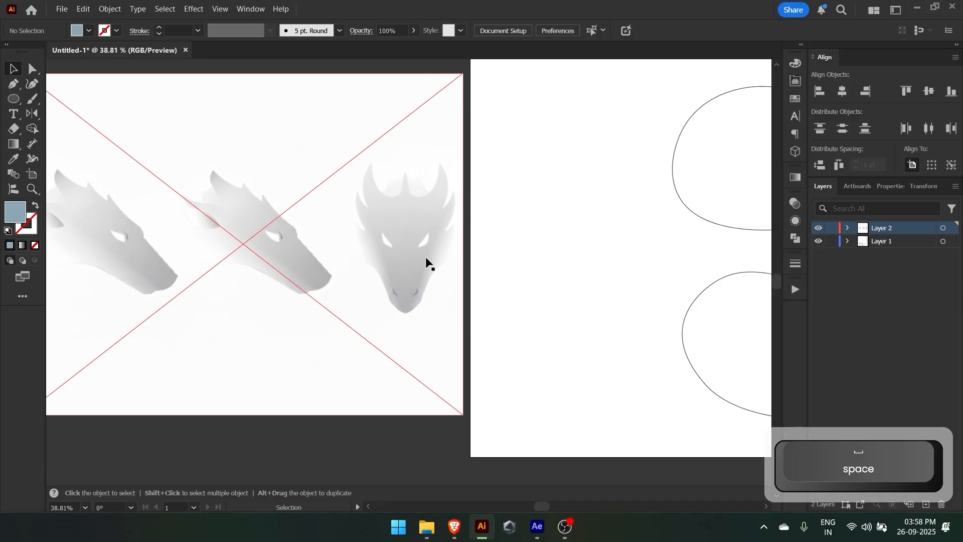
Start tracing one half of the front-view dragon head with straight Pen tool segments from the snout tip up to the cheek
left_click_drag(341, 230, 517, 195)
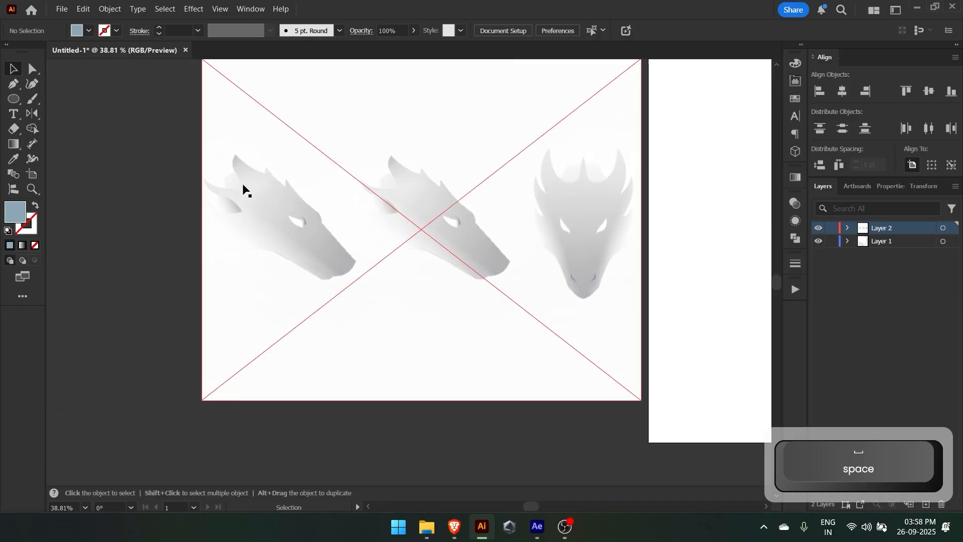
left_click_drag(393, 215, 286, 215)
key("z")
left_click_drag(355, 202, 275, 217)
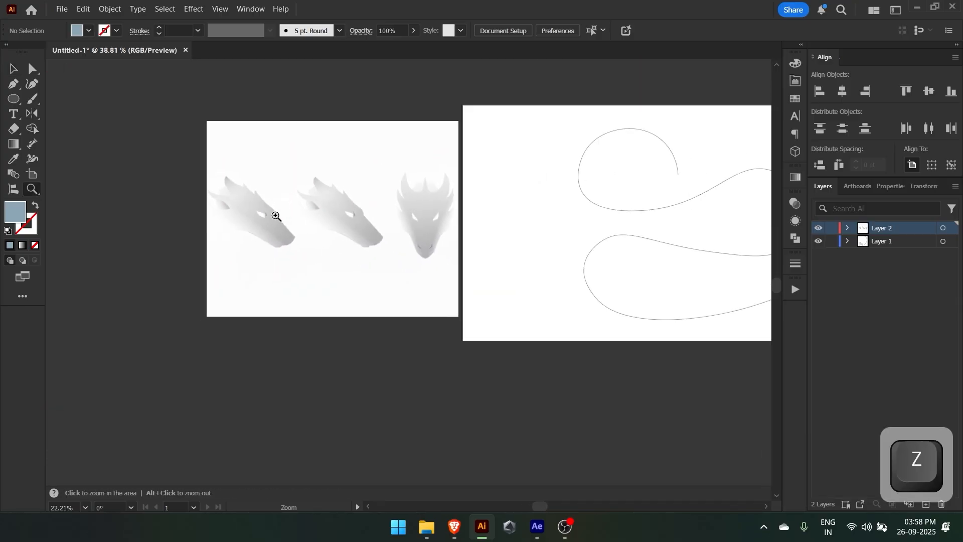
left_click_drag(378, 228, 147, 250)
left_click_drag(181, 243, 357, 287)
key("p")
left_click_drag(341, 312, 475, 326)
left_click(427, 435)
left_click(378, 398)
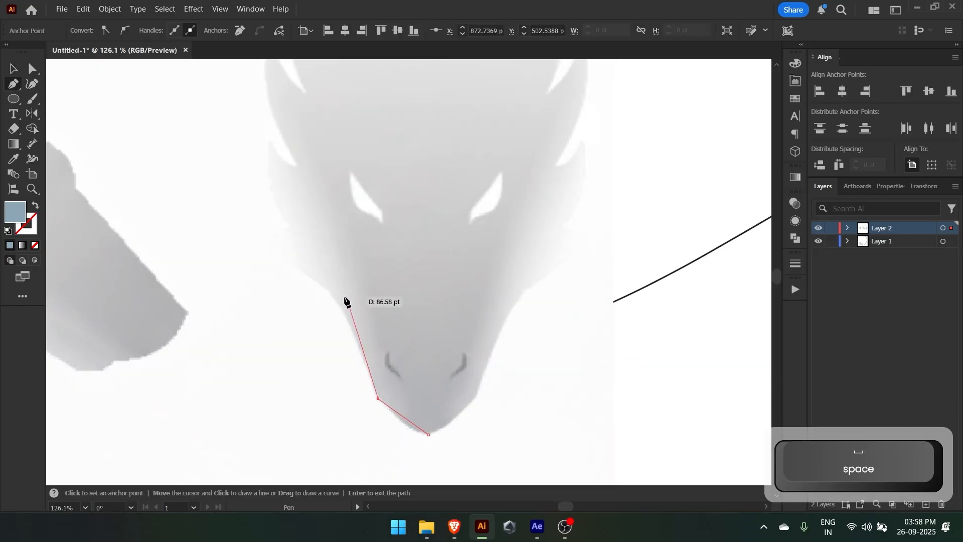
left_click(329, 286)
left_click_drag(326, 288, 367, 396)
left_click(318, 340)
Continue the half-head outline up the side, over the outer horn and centre spike, and close it at the snout tip
left_click_drag(295, 163, 298, 232)
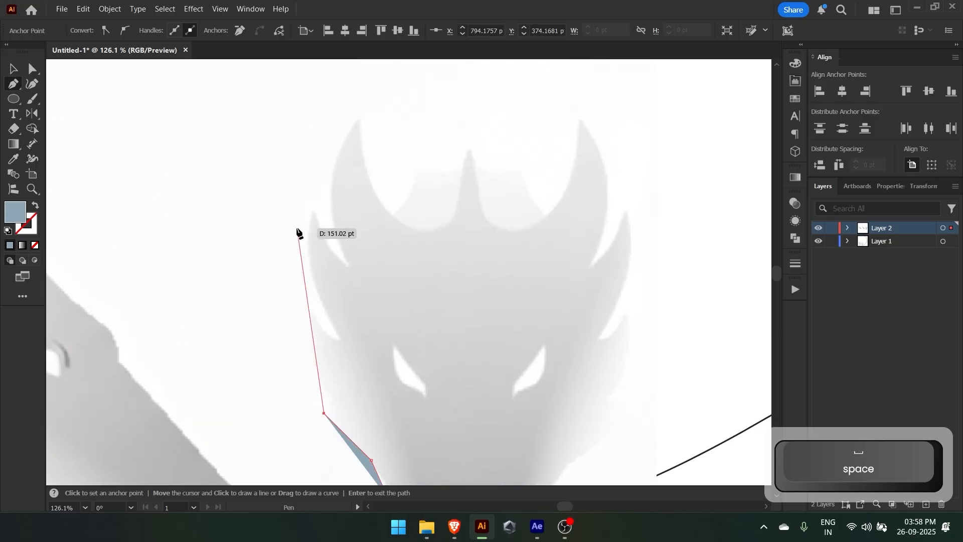
left_click(297, 224)
key("ctrl+z")
left_click(298, 145)
left_click(325, 94)
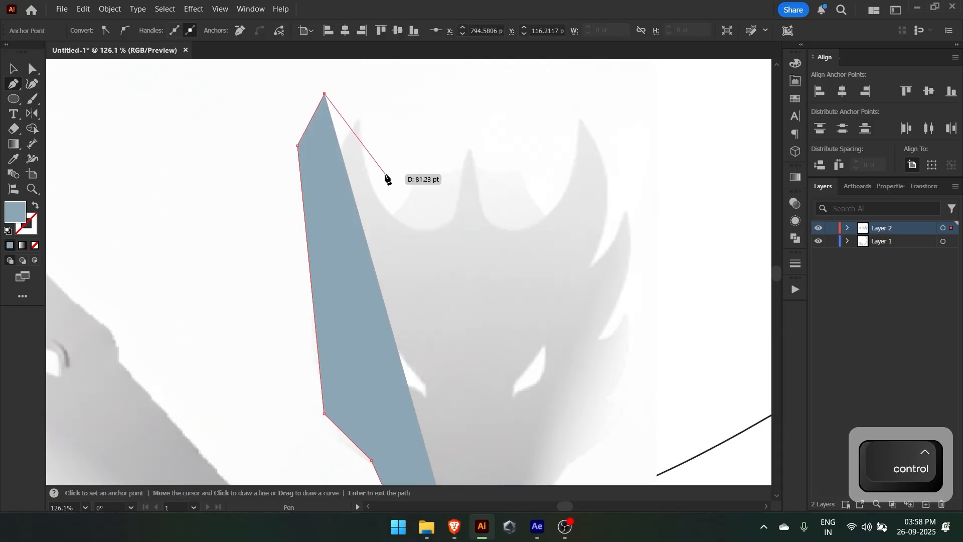
left_click(381, 180)
key("ctrl+z")
left_click(417, 230)
left_click(470, 148)
left_click_drag(469, 262, 452, 97)
left_click(455, 444)
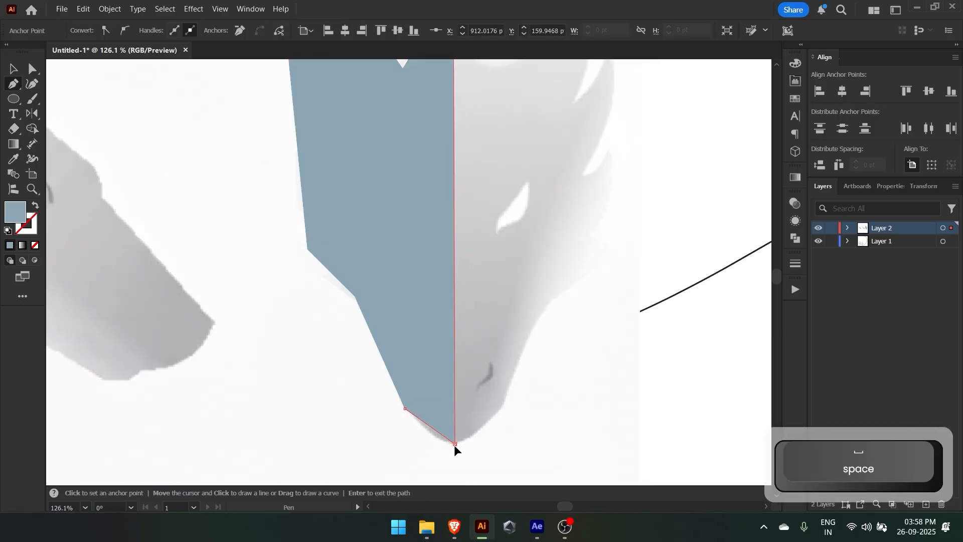
Try to complete the head by duplicating the half shape sideways and reflecting the copy against the centre edge
scroll(449, 361, "down", 3)
key("v")
scroll(381, 198, "up", 1)
key("a")
left_click_drag(372, 195, 375, 221)
left_click(453, 292)
left_click_drag(469, 344, 516, 329)
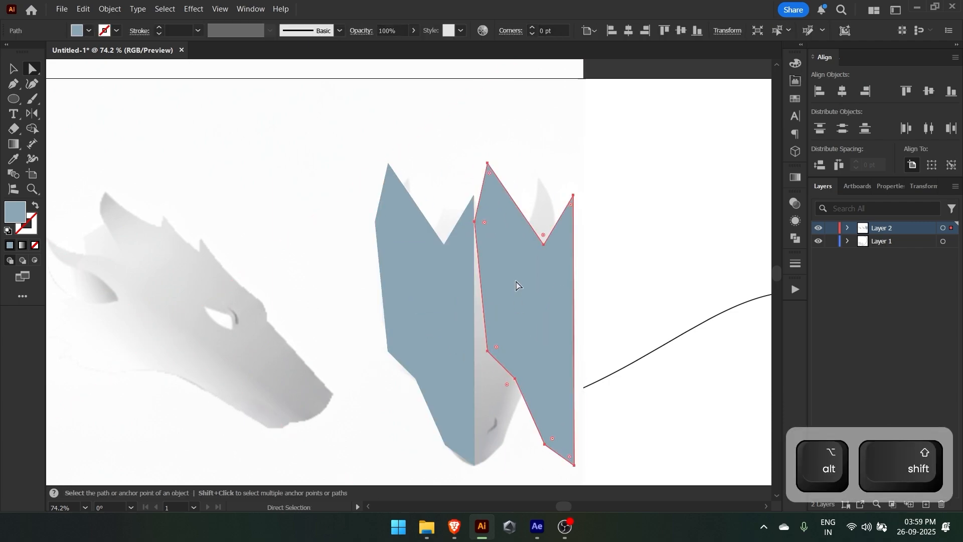
right_click(645, 292)
mouse_move(575, 441)
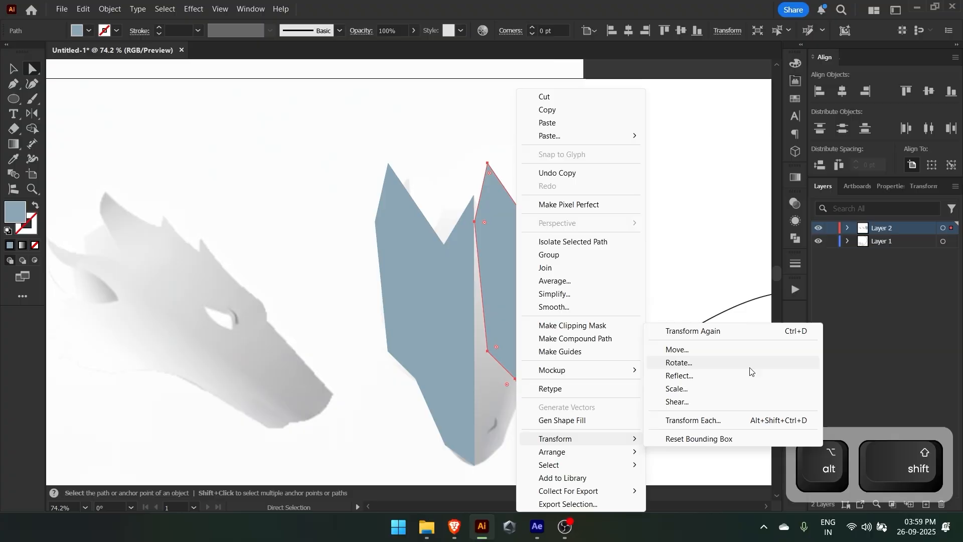
left_click(712, 375)
left_click(640, 340)
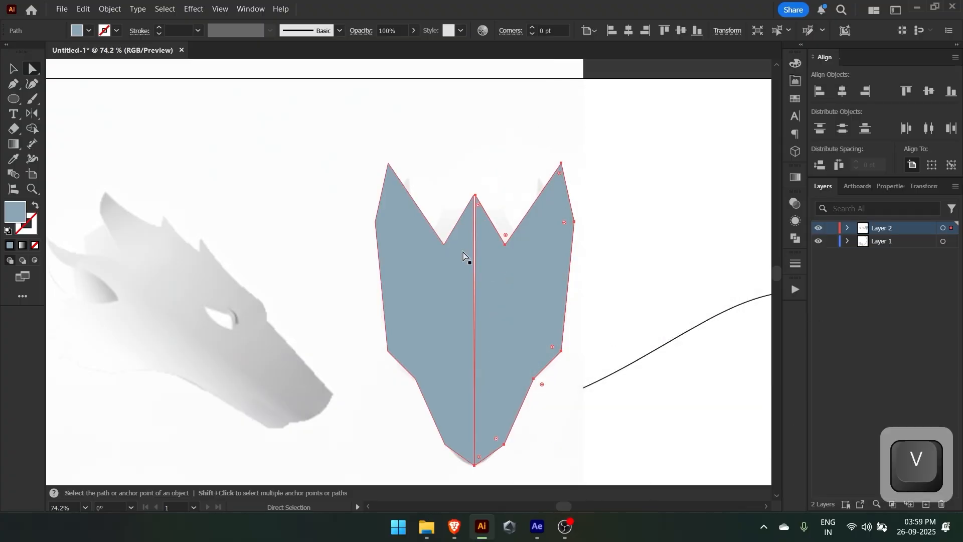
left_click(493, 196)
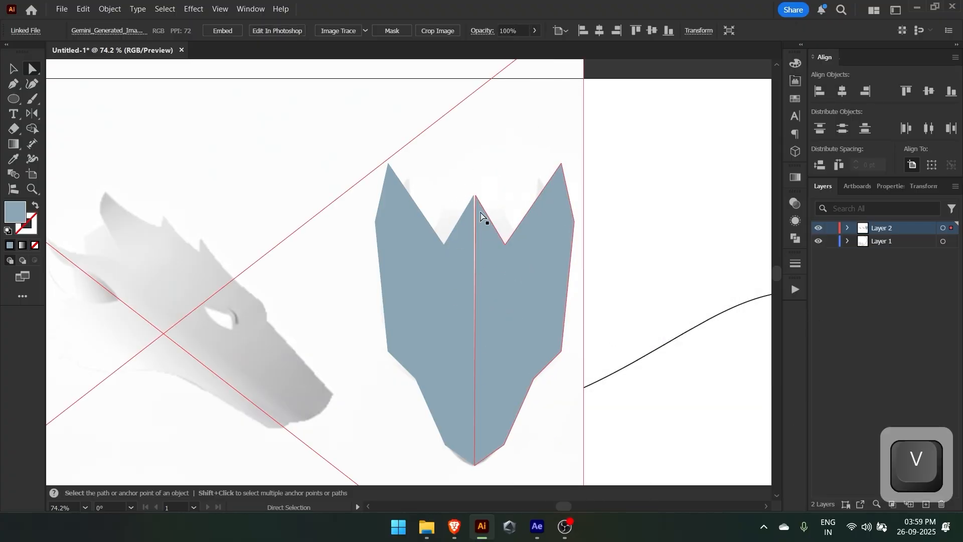
Check the seam between the two halves and delete the mirrored copy
key("z")
left_click_drag(472, 199, 604, 245)
left_click_drag(509, 239, 386, 245)
key("a")
left_click(523, 318)
key("BackSpace")
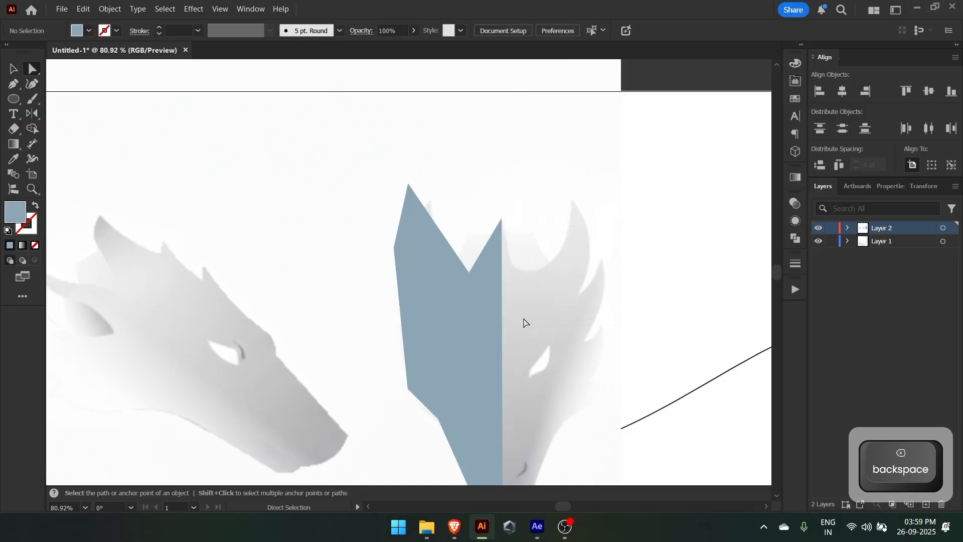
Align the half head's centre spike and snout tip anchors so that the centre edge is exactly vertical
left_click_drag(505, 227, 492, 206)
key("a")
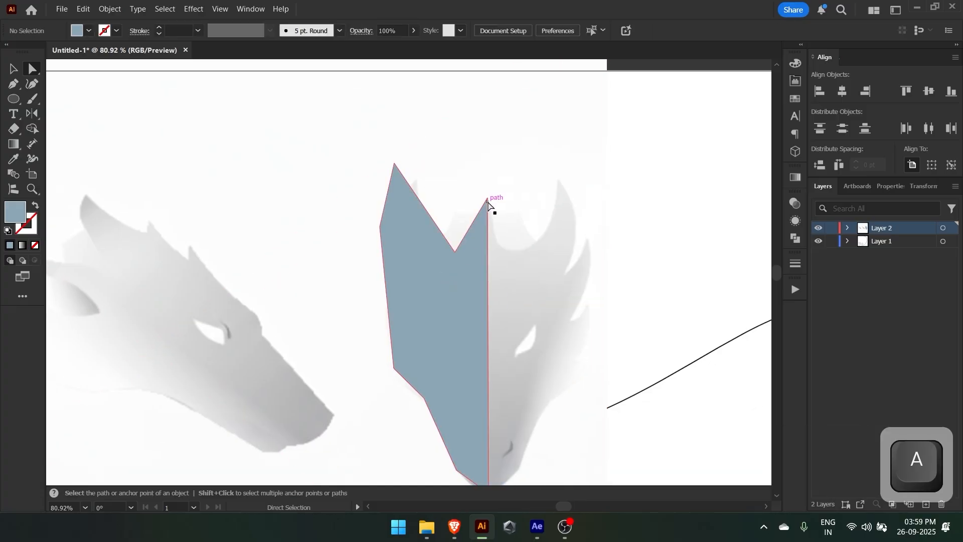
left_click(487, 199)
left_click_drag(543, 295, 466, 188)
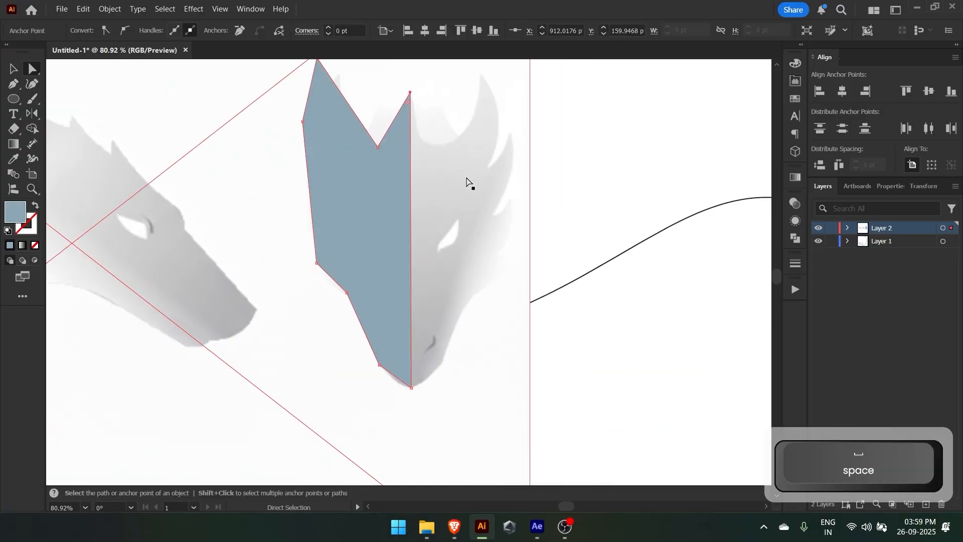
left_click(412, 388, "shift")
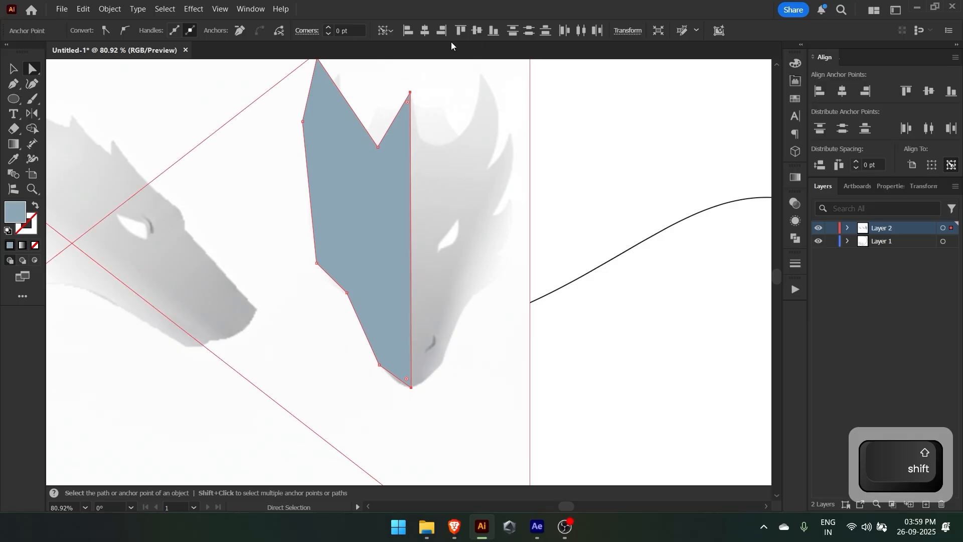
left_click(308, 215)
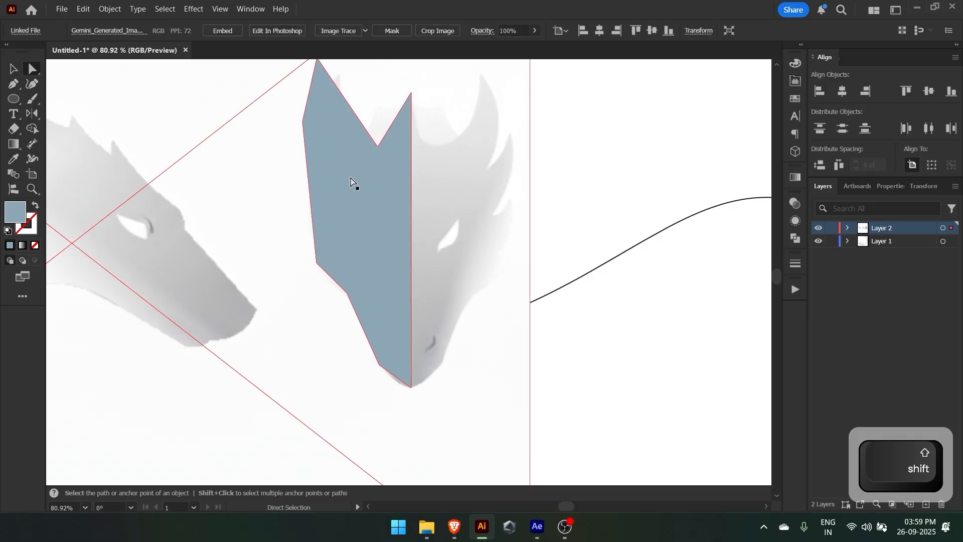
Duplicate the straightened half head sideways and reflect the copy so that both halves meet along the centre edge
left_click(338, 176)
left_click_drag(338, 176, 443, 178)
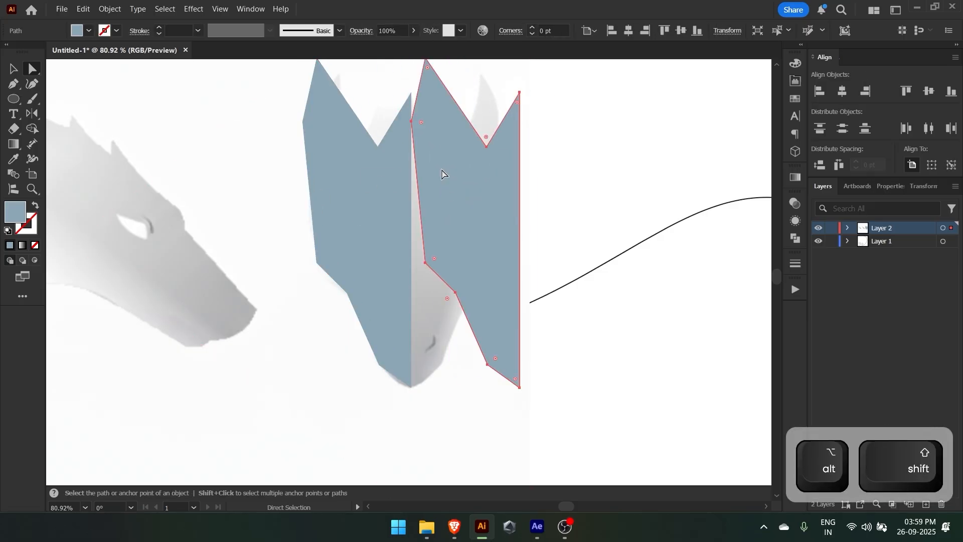
right_click(443, 176)
mouse_move(501, 438)
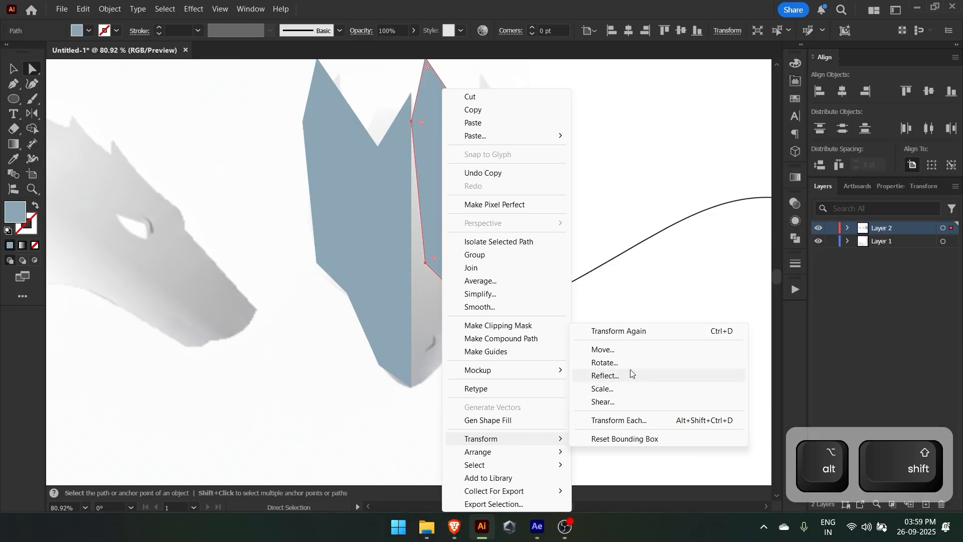
left_click(630, 374)
left_click(637, 340)
left_click(507, 426)
Lock the linked dragon reference image inside Layer 2 and lock Layer 1
key("z")
left_click_drag(433, 180, 327, 215)
key("v")
key("z")
left_click_drag(484, 177, 495, 203)
key("v")
left_click(388, 239)
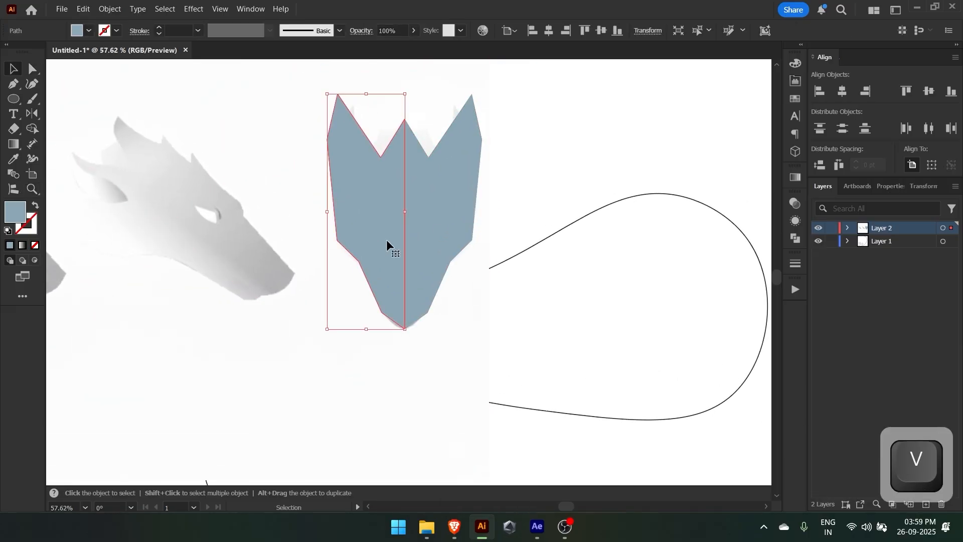
left_click(437, 188, "shift")
left_click(314, 272)
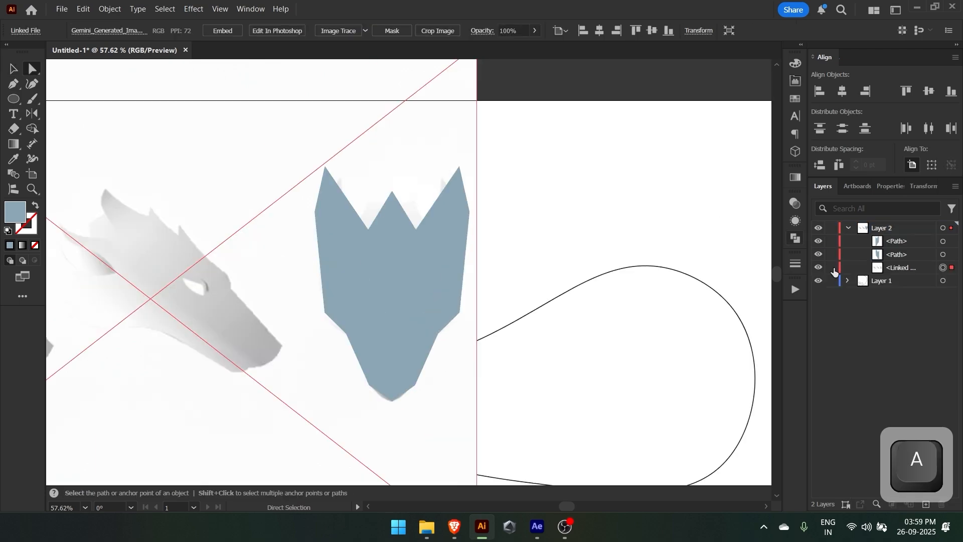
left_click(831, 268)
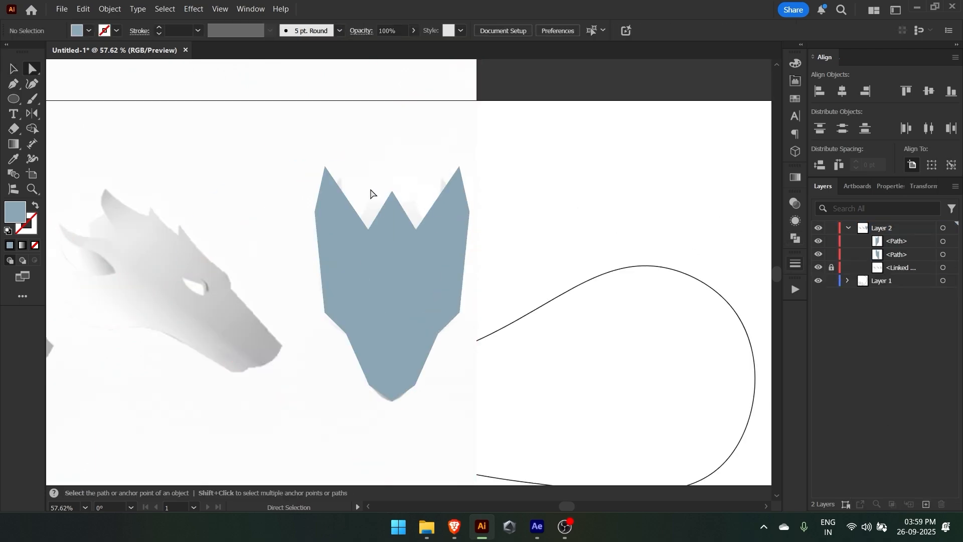
Raise the centre spike's top anchors on both halves and lower the two outer horn tips
left_click_drag(370, 171, 401, 199)
key("shift+Up")
key("shift+Up")
left_click(459, 166)
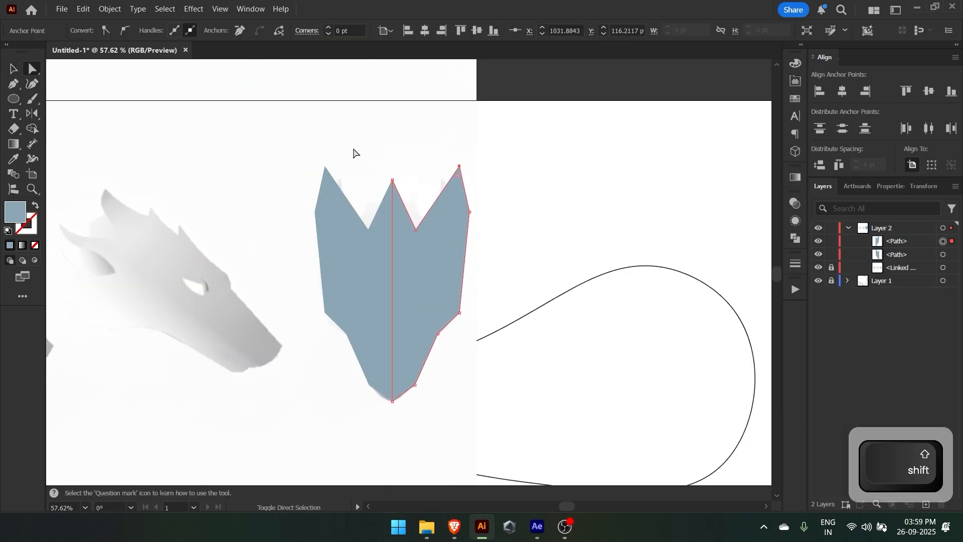
left_click_drag(355, 153, 298, 187)
key("shift+Down")
key("shift+Down")
key("shift+Down")
key("shift+Down")
key("shift+Down")
key("shift+Down")
key("shift+Down")
key("shift+Up")
left_click(299, 186)
Move the widest side anchors of both head halves down together, keeping the outline symmetrical
key("z")
left_click(359, 200)
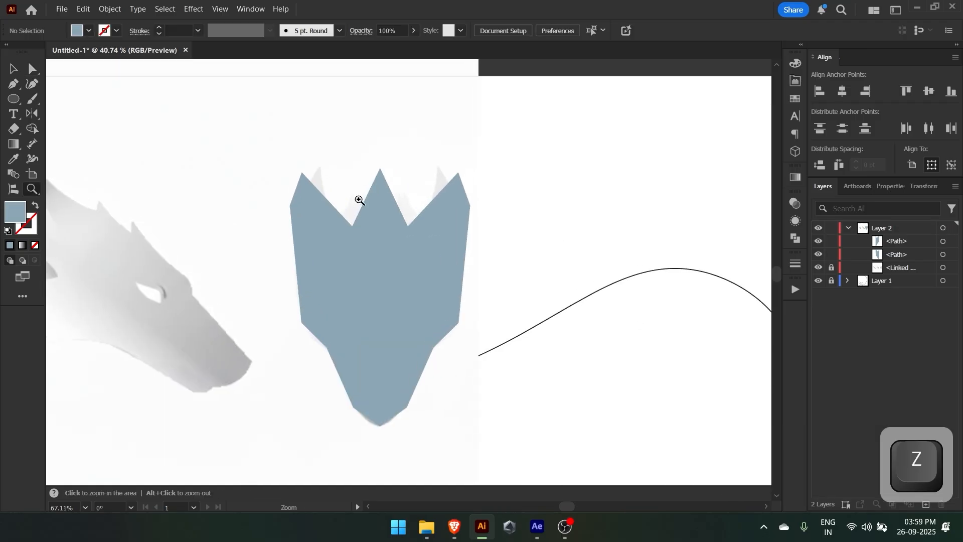
left_click(375, 216)
key("a")
left_click(498, 280)
left_click(230, 280, "shift")
key("shift+Down")
key("shift+Down")
key("shift+Down")
key("shift+Down")
key("shift+Down")
key("shift+Down")
key("shift+Down")
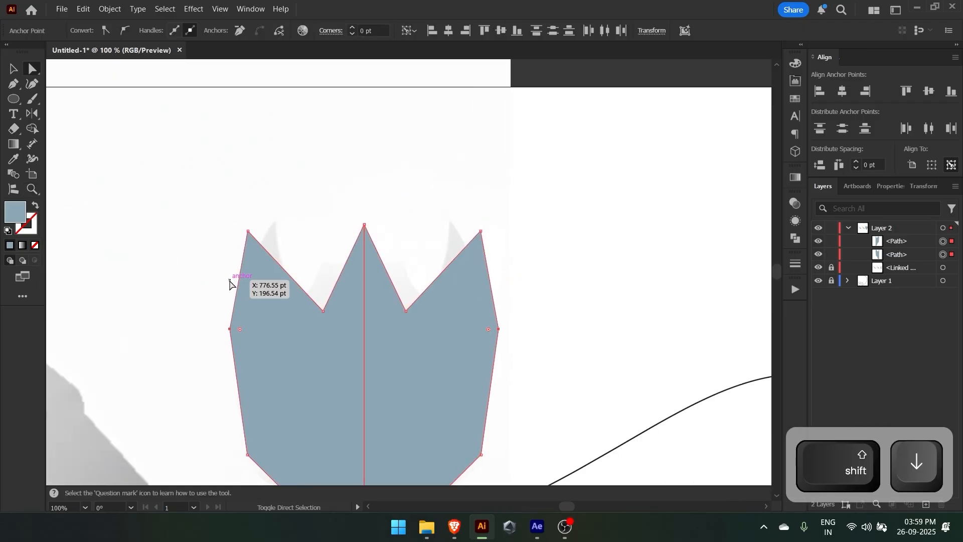
left_click(341, 206)
Lower the centre spike's top anchors on both halves so that it sits below the outer horn tips
key("z")
left_click_drag(341, 206, 291, 206)
left_click_drag(410, 219, 438, 188)
left_click_drag(379, 192, 420, 191)
key("a")
key("shift+Down")
key("shift+Down")
left_click_drag(368, 161, 299, 304)
key("shift+Up")
key("shift+Up")
key("shift+Down")
key("shift+Down")
key("z")
left_click_drag(299, 304, 339, 263)
key("v")
left_click(338, 262)
left_click(295, 258, "shift")
left_click_drag(277, 248, 404, 247)
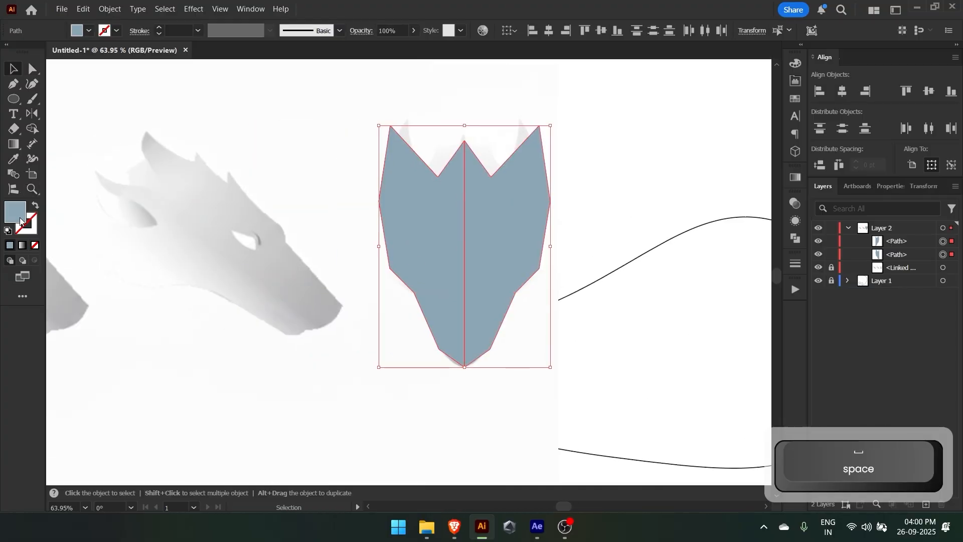
double_click(20, 217)
mouse_move(635, 147)
left_mouse_down()
mouse_move(663, 138)
mouse_move(666, 149)
left_mouse_up()
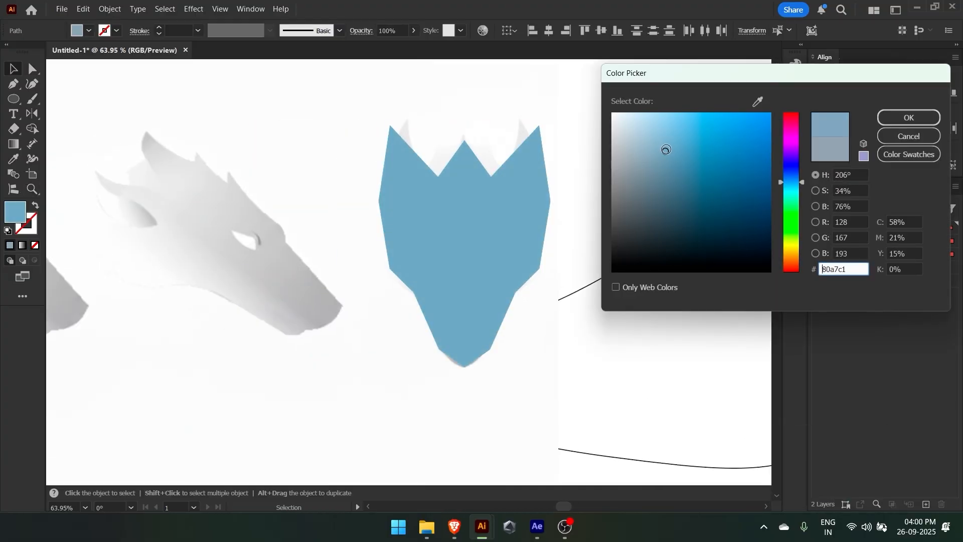
left_click(913, 137)
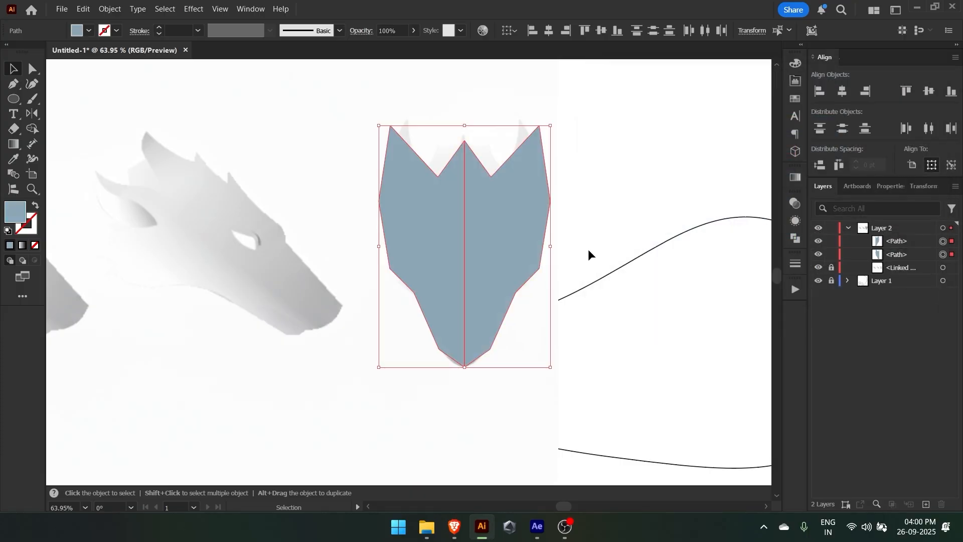
Switch to After Effects, maximize the Dragon A composition view, frame the dragon body and capture a screenshot
left_click(536, 527)
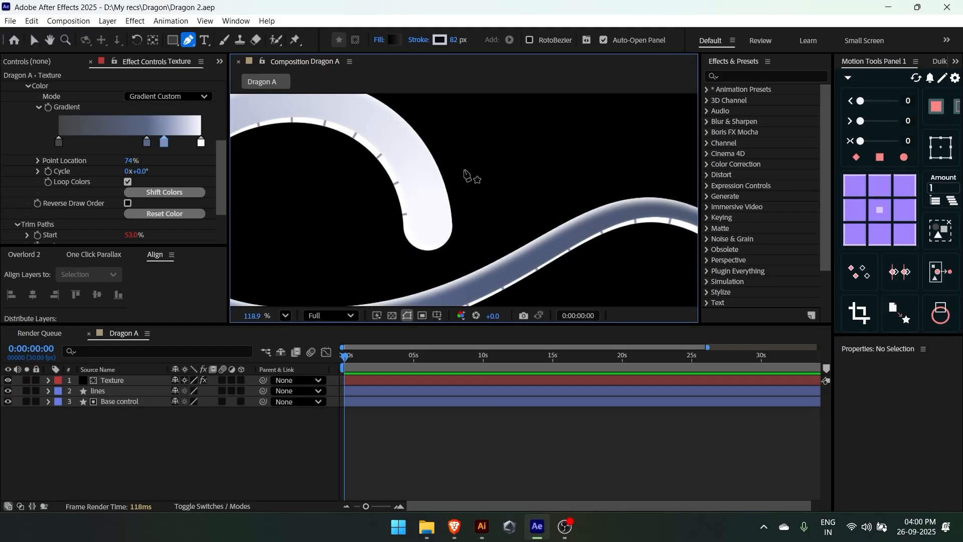
key("space")
mouse_move(432, 184)
left_mouse_down()
mouse_move(415, 229)
mouse_move(417, 184)
mouse_move(418, 198)
mouse_move(428, 197)
left_mouse_up()
key("z")
key("grave")
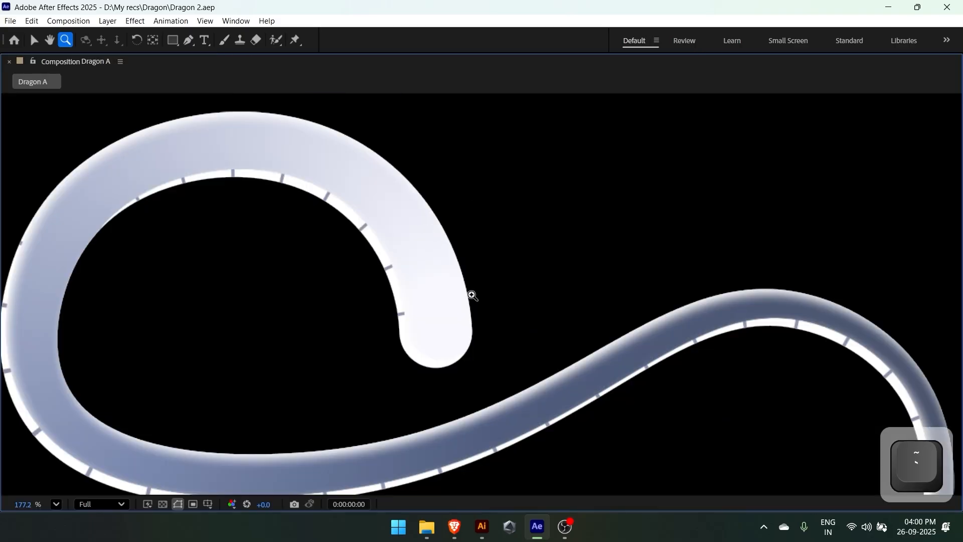
key("space")
left_click_drag(421, 335, 441, 296)
key("space")
key("super+Pause")
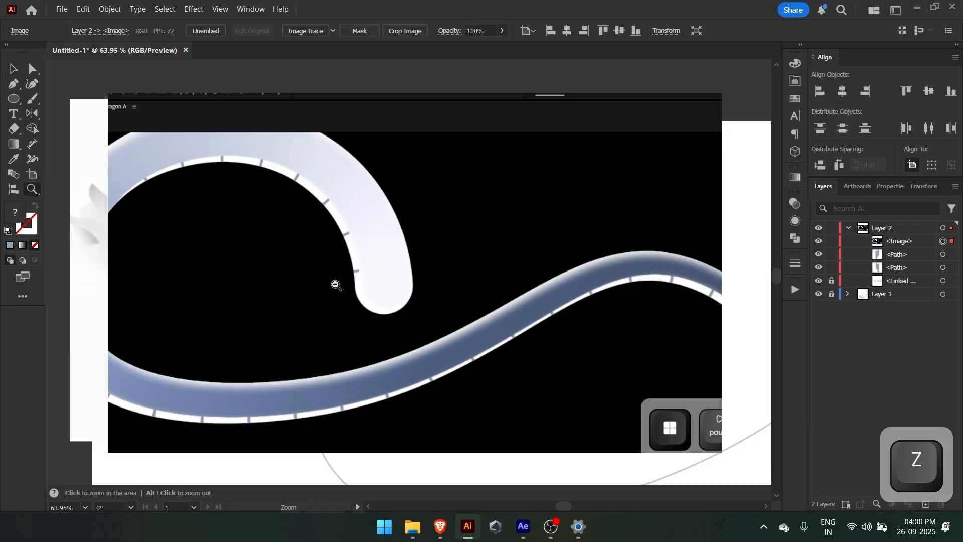
Paste the screenshot into the Illustrator document, send it to the back and place it beside the head reference
key("ctrl+shift+bracketleft")
left_click_drag(504, 265, 692, 295)
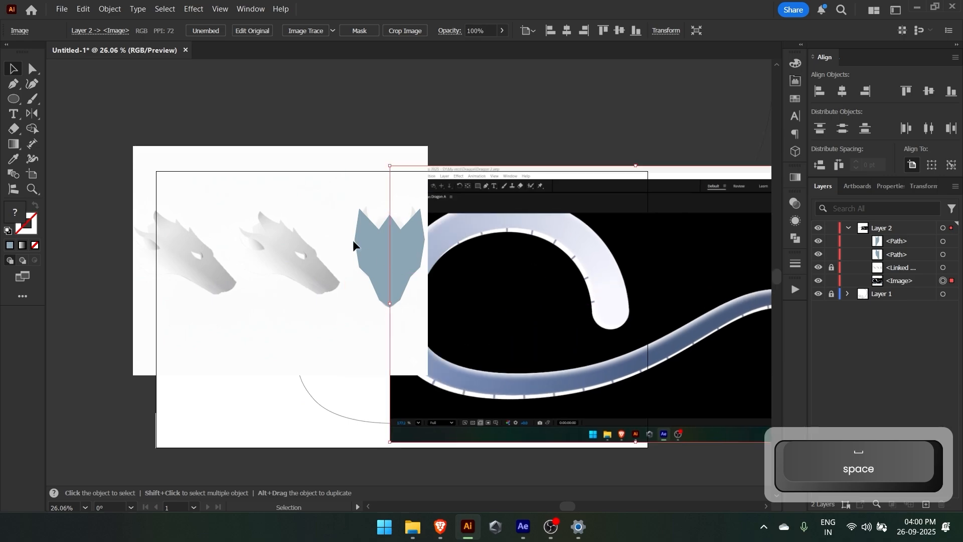
Fill both head halves with the light blue sampled from the dragon body in the screenshot
left_click(373, 237)
key("z")
left_click_drag(384, 233, 409, 291)
left_click(415, 250, "ctrl+shift")
key("i")
key("space")
left_click(475, 266)
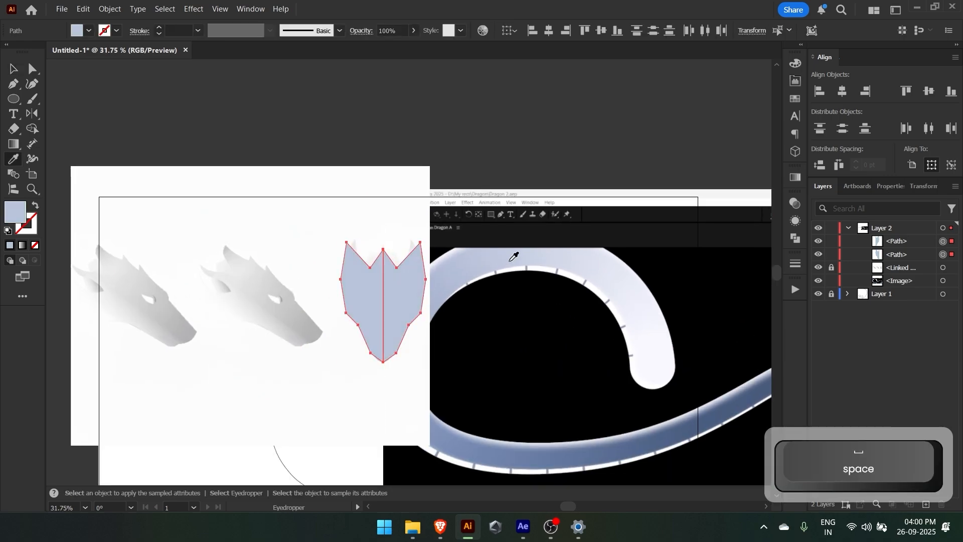
key("v")
key("space")
left_click_drag(509, 178, 495, 142)
Group the two head halves
key("z")
left_click(464, 288)
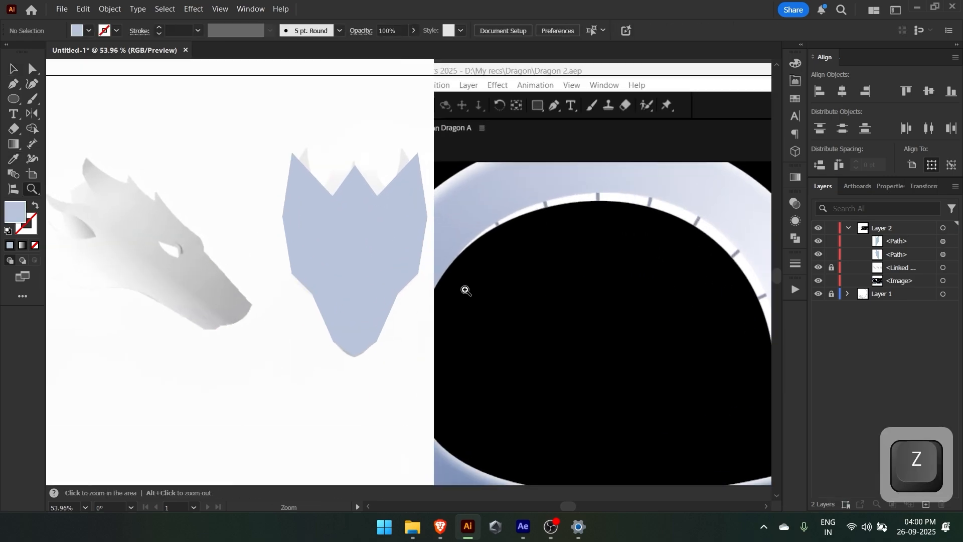
key("v")
key("ctrl+g")
key("z")
left_click_drag(337, 266, 362, 273)
key("v")
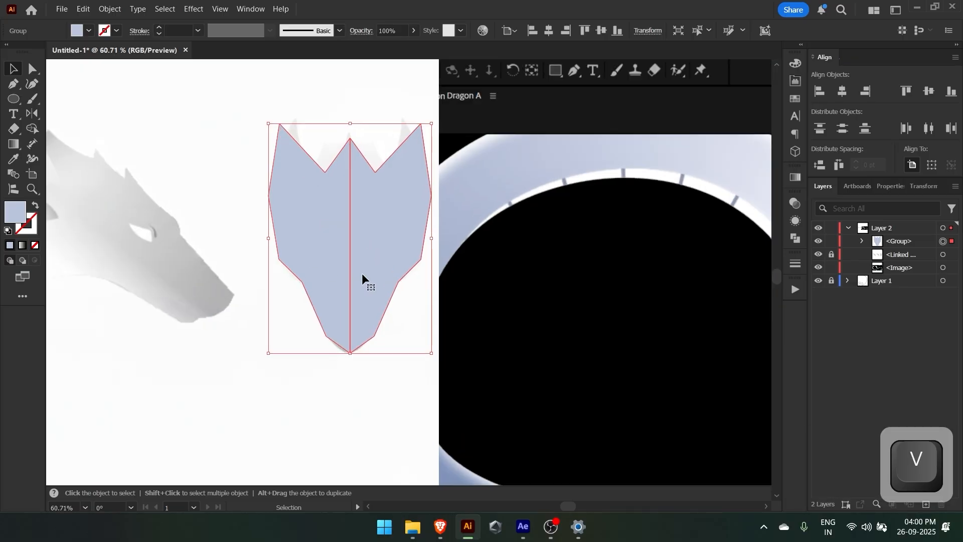
Merge the two head halves into a single shape with the Shape Builder tool
key("shift+m")
left_click_drag(331, 241, 383, 227)
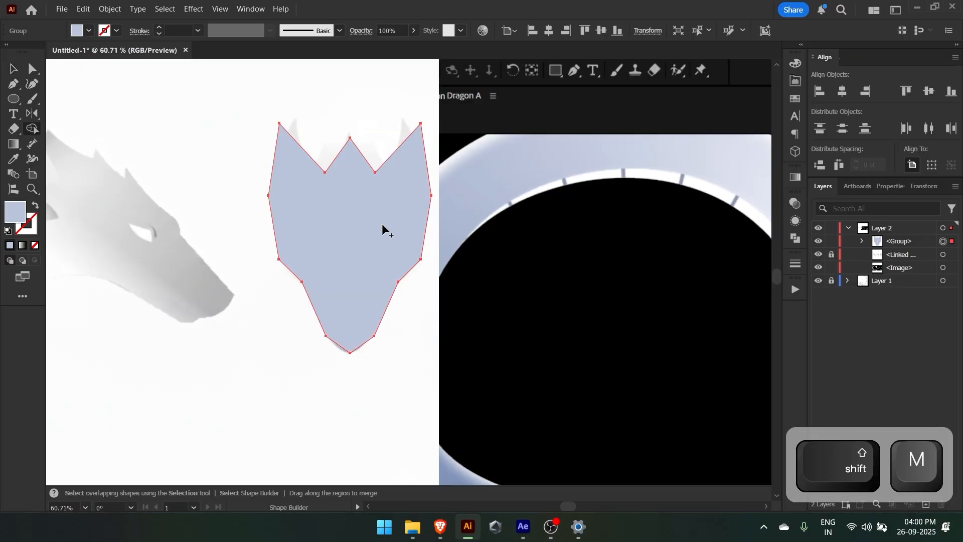
key("v")
key("shift+m")
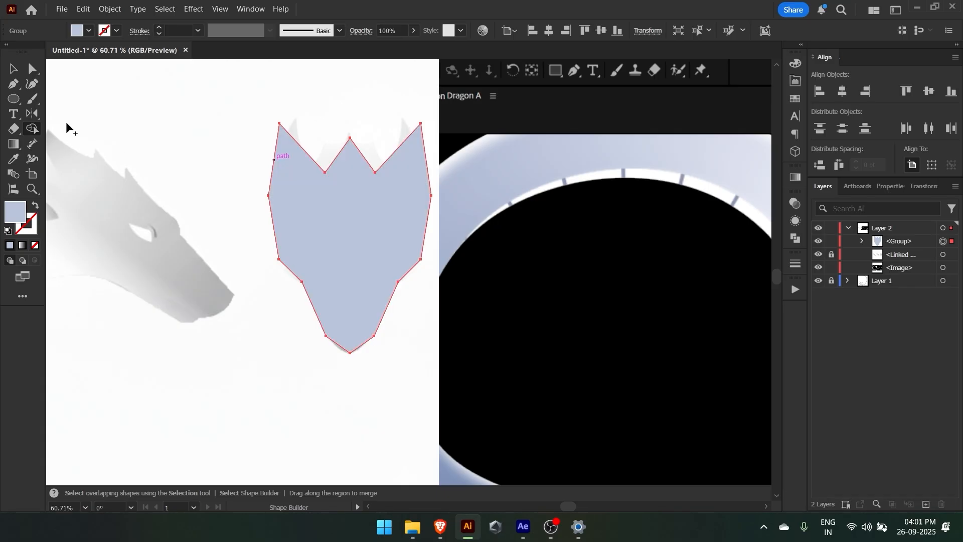
Swap the head's fill and stroke to leave a light blue outline over the reference, and clear the selection
key("v")
key("ctrl+z")
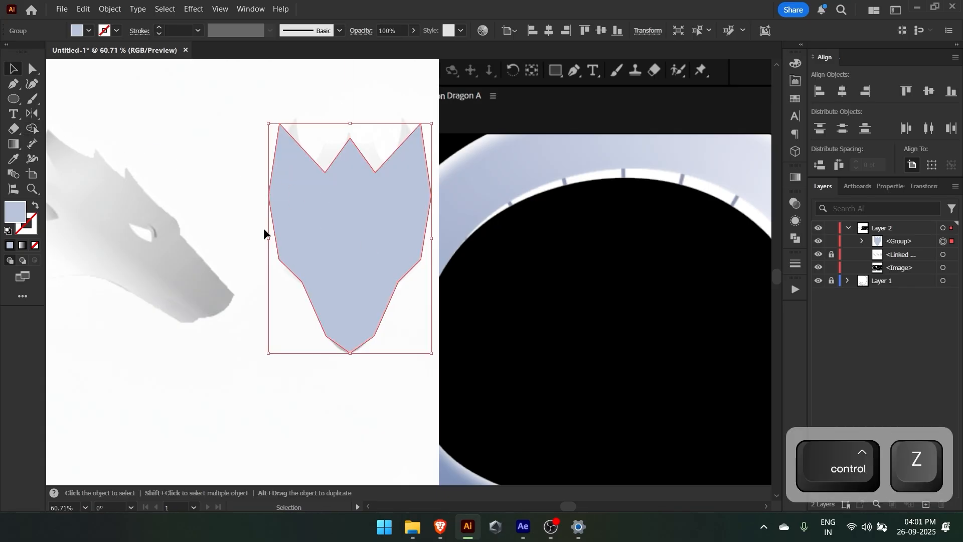
left_click(36, 207)
key("ctrl+shift+a")
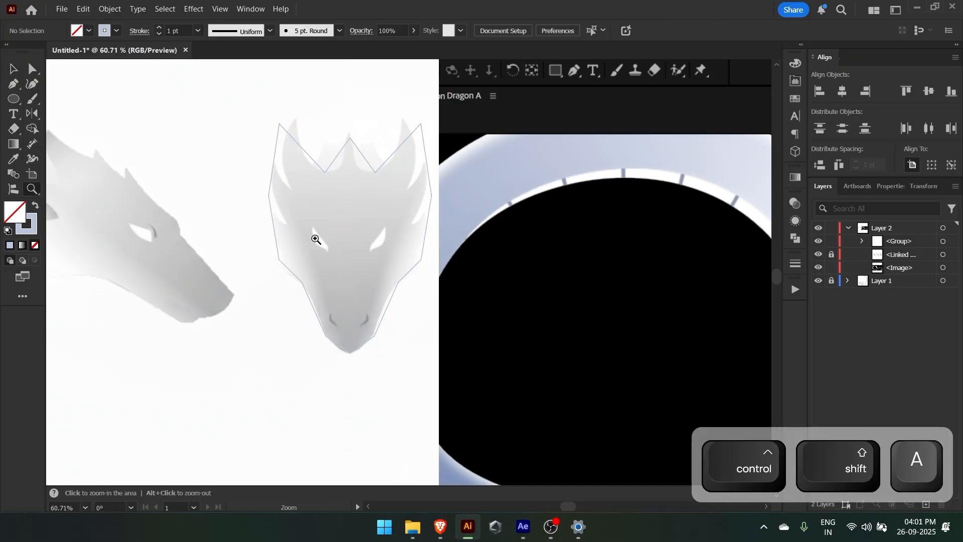
Trace the reference head's left eye with the Pen tool as a closed, angular white shape
scroll(314, 238, "up", 5)
key("p")
left_click(348, 294)
left_click(281, 204)
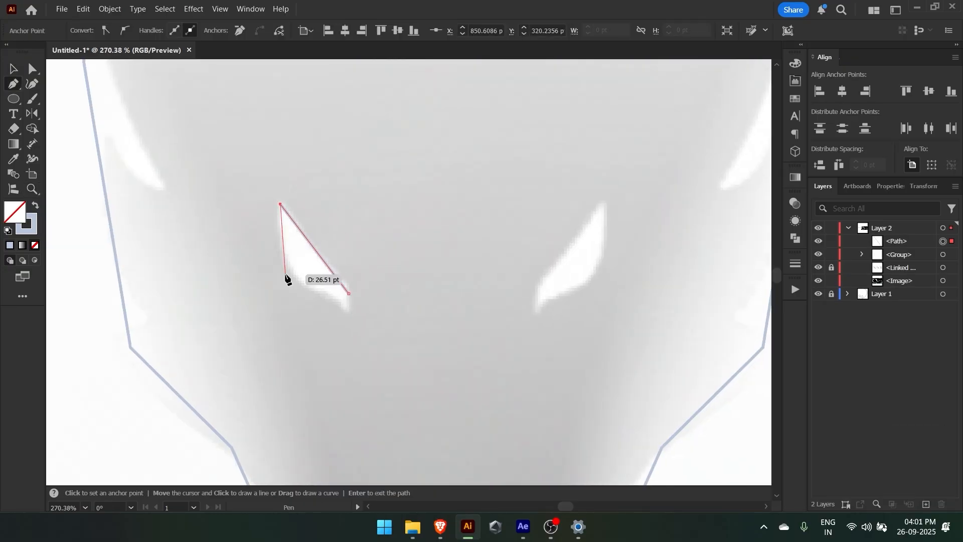
left_click(348, 294)
key("z")
key("v")
left_click(347, 314)
left_click_drag(350, 295, 371, 300)
left_click(335, 285)
Trace the left nostril on the snout as an open angled path with the Pen tool and select it
key("z")
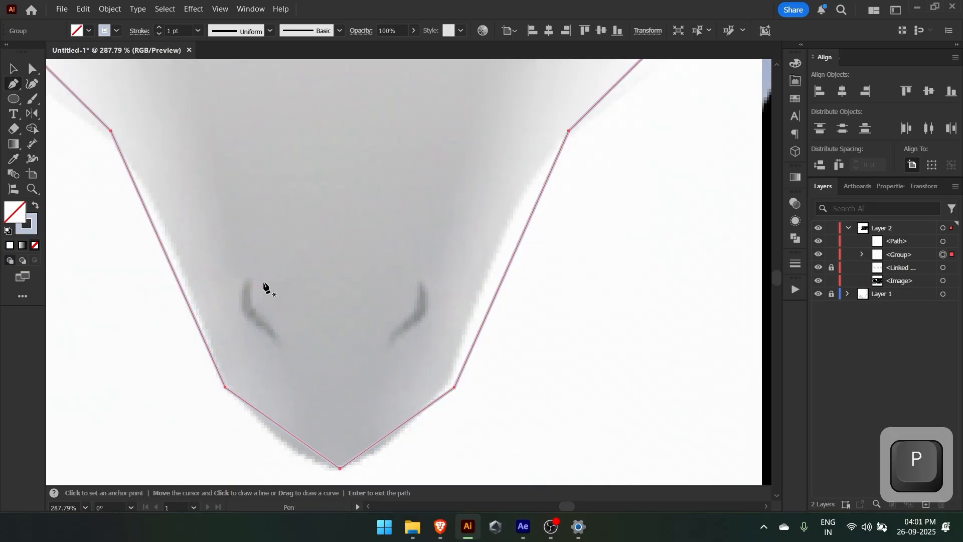
left_click(246, 311)
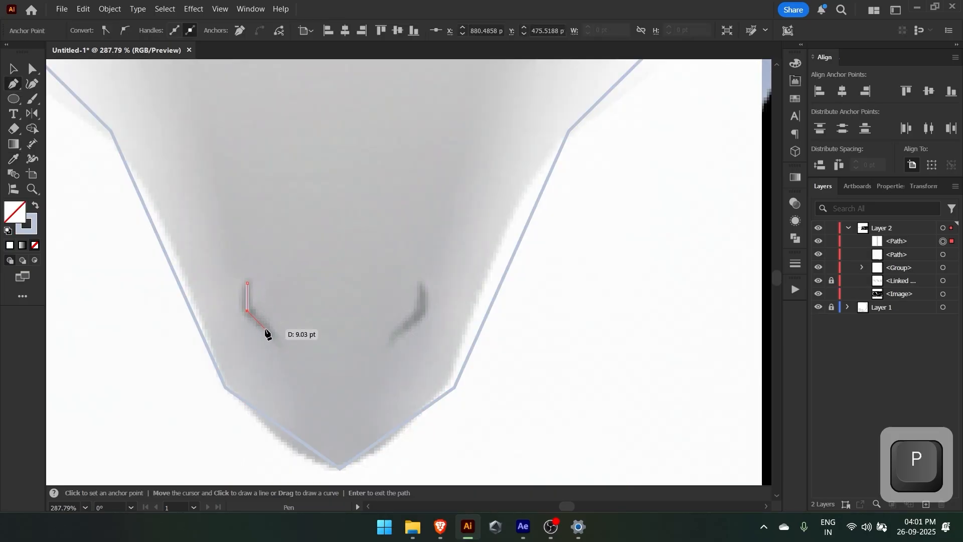
left_click(265, 329)
key("v")
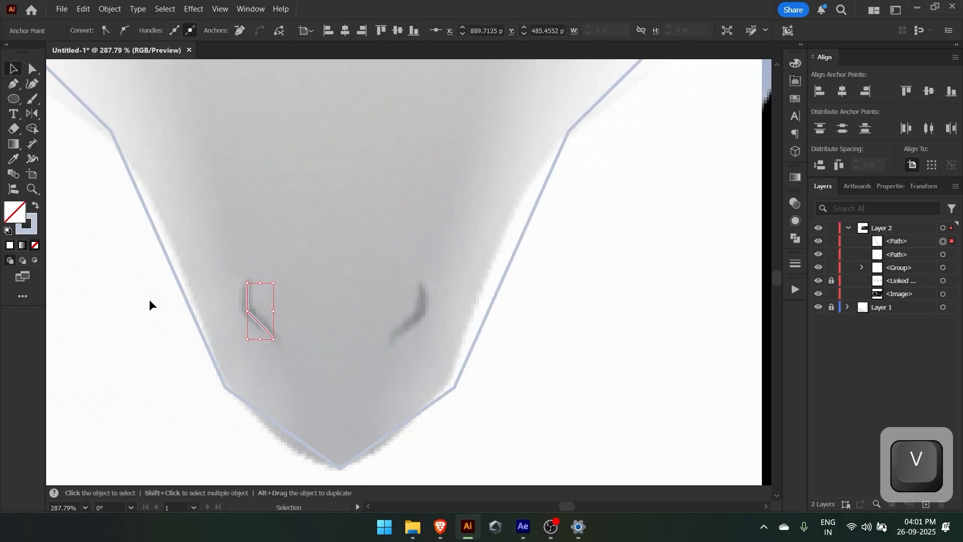
left_click(257, 324)
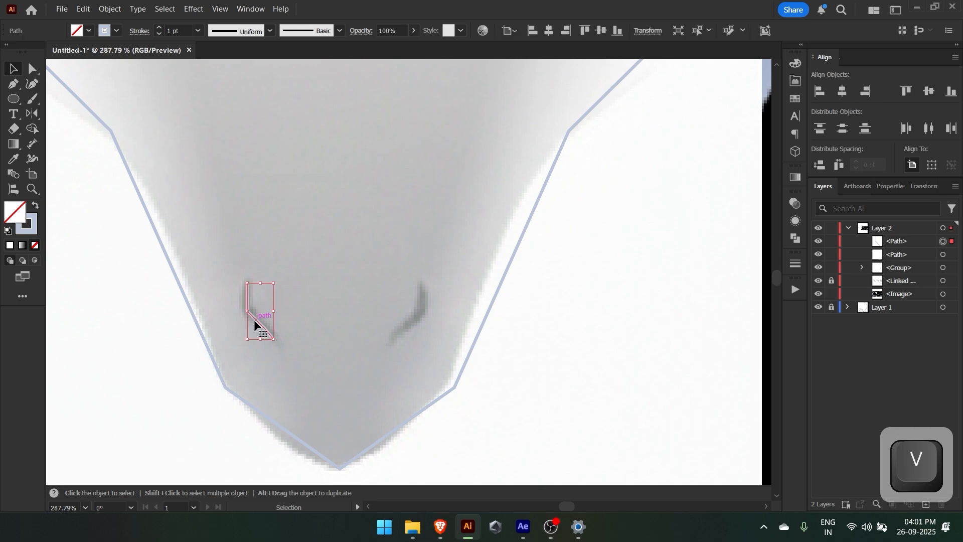
Sample the reference's grey for the left nostril and recolour it to blue-grey 727684
key("i")
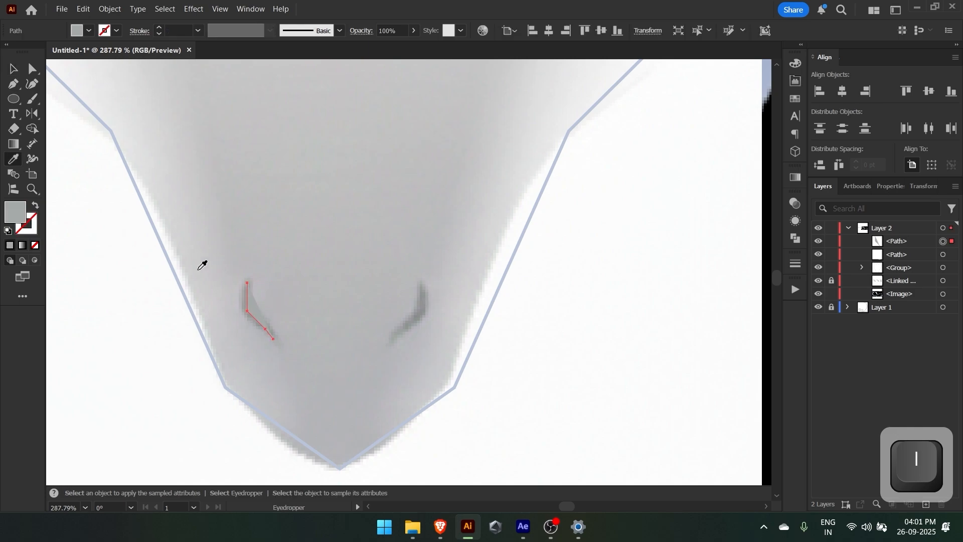
double_click(7, 213)
left_click_drag(636, 221, 633, 188)
left_click_drag(797, 185, 792, 171)
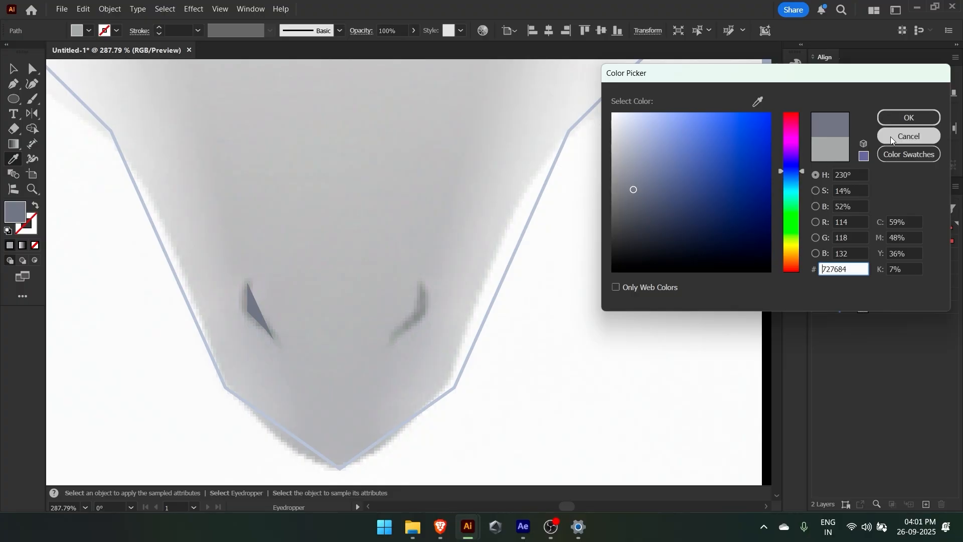
left_click(907, 119)
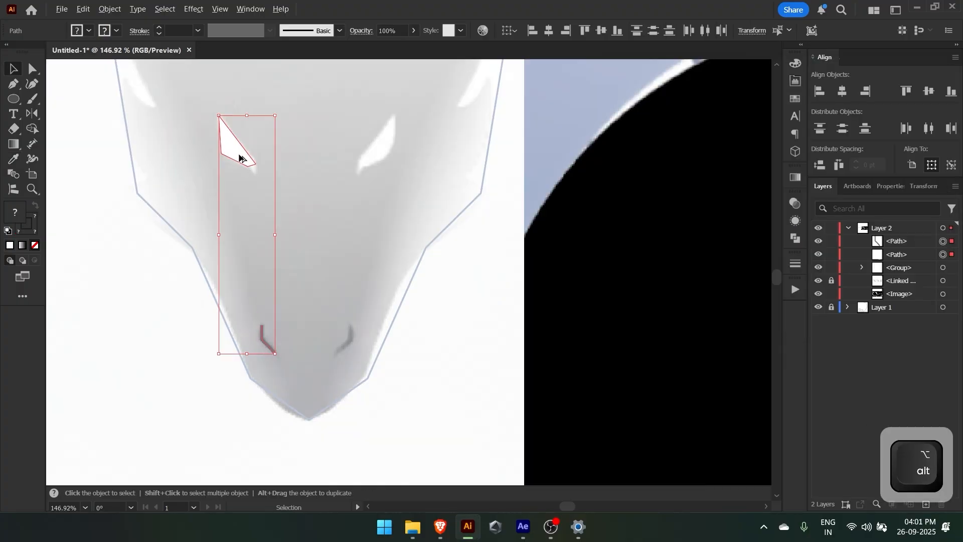
Duplicate the left eye and nostril, reflect the copies across the vertical axis and place them over the reference's right eye and nostril
left_click_drag(239, 157, 285, 157)
right_click(286, 158)
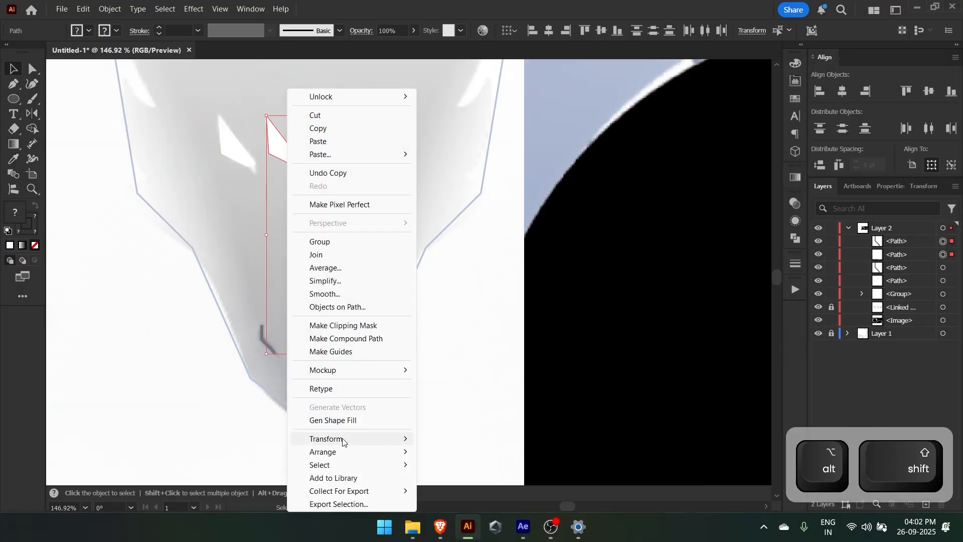
mouse_move(342, 439)
left_click(489, 375)
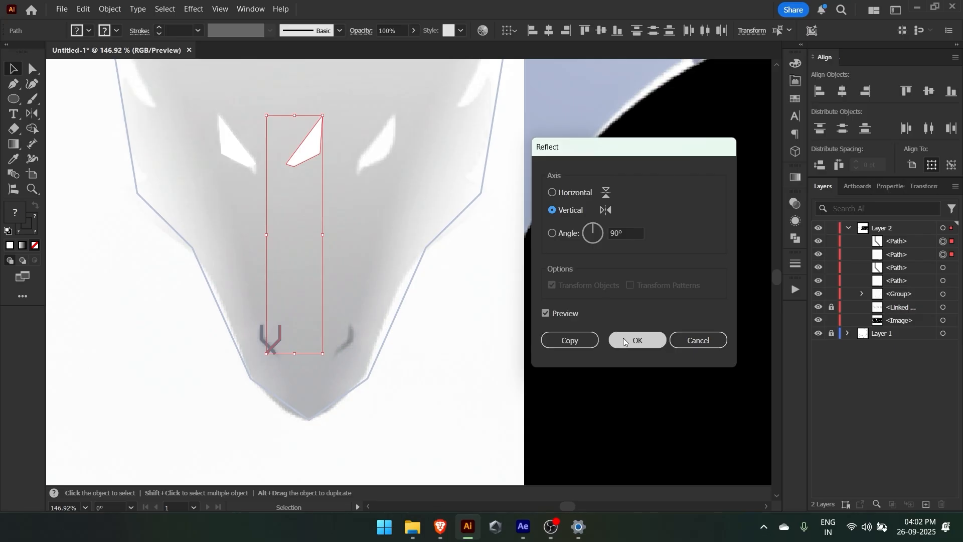
left_click(623, 340)
left_click_drag(313, 143, 384, 141)
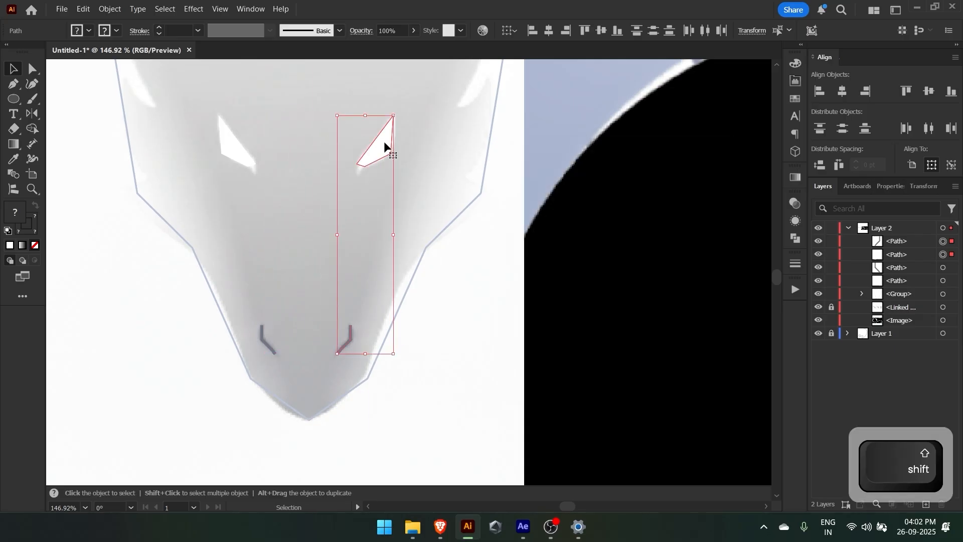
Swap the head outline back to a solid light blue fill
left_click(428, 248)
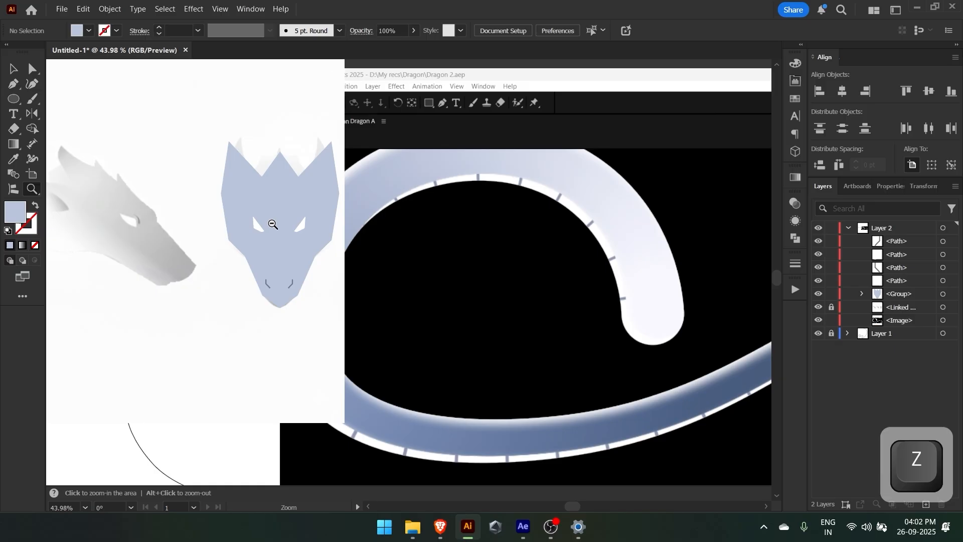
left_click_drag(255, 162, 306, 162)
left_click(192, 179, "ctrl")
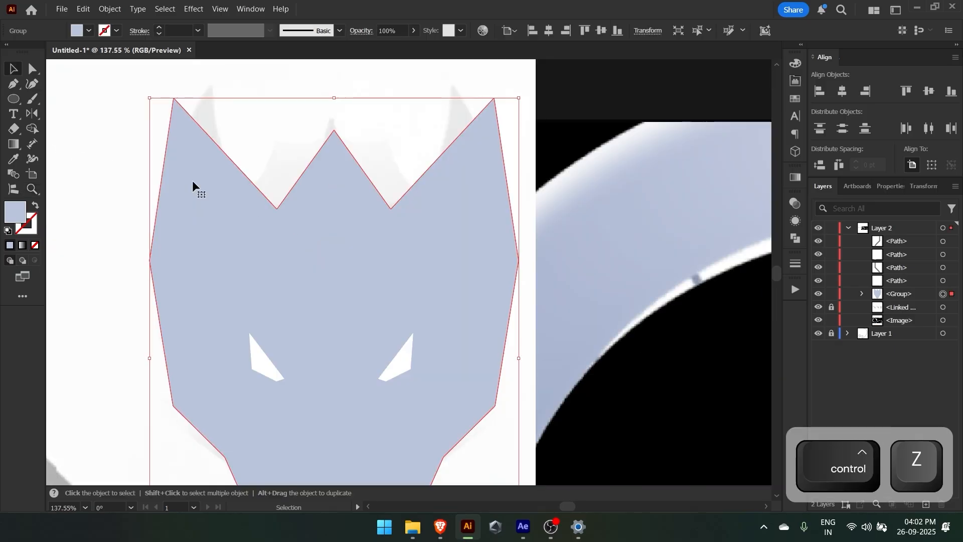
Draw a closed inner-ear shape with the Pen tool from the left ear's tip to the head's left side corner
key("p")
key("ctrl+shift+a")
left_click(174, 98)
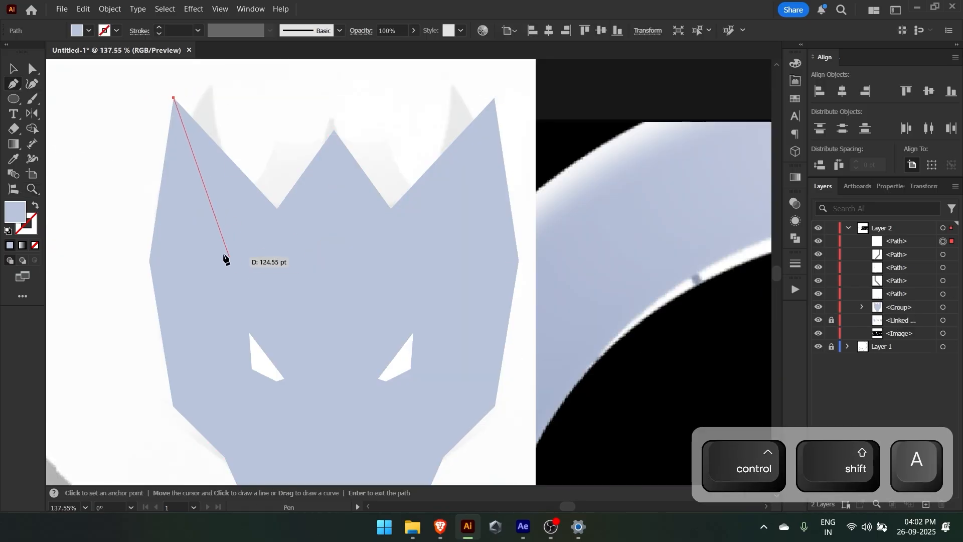
left_click(222, 234)
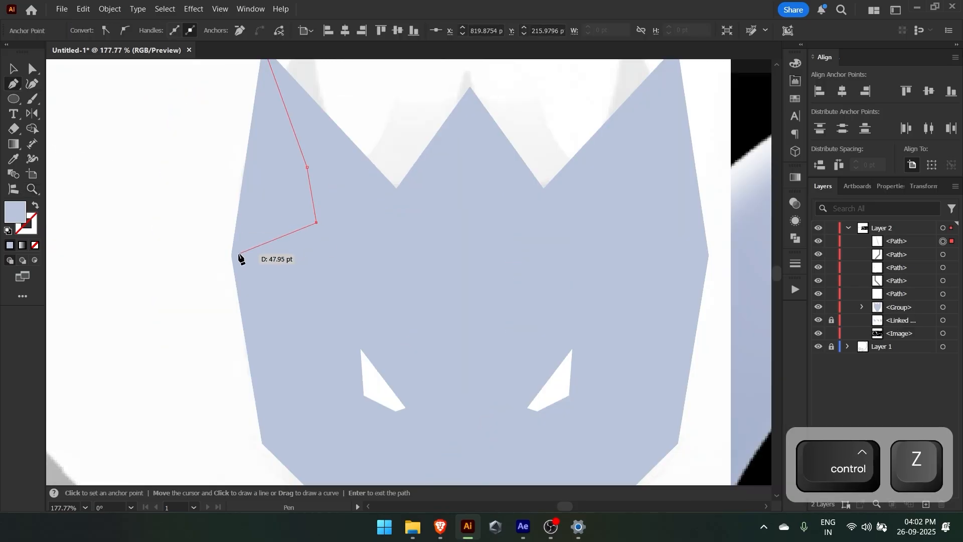
left_click(231, 254)
left_click_drag(250, 151, 248, 247)
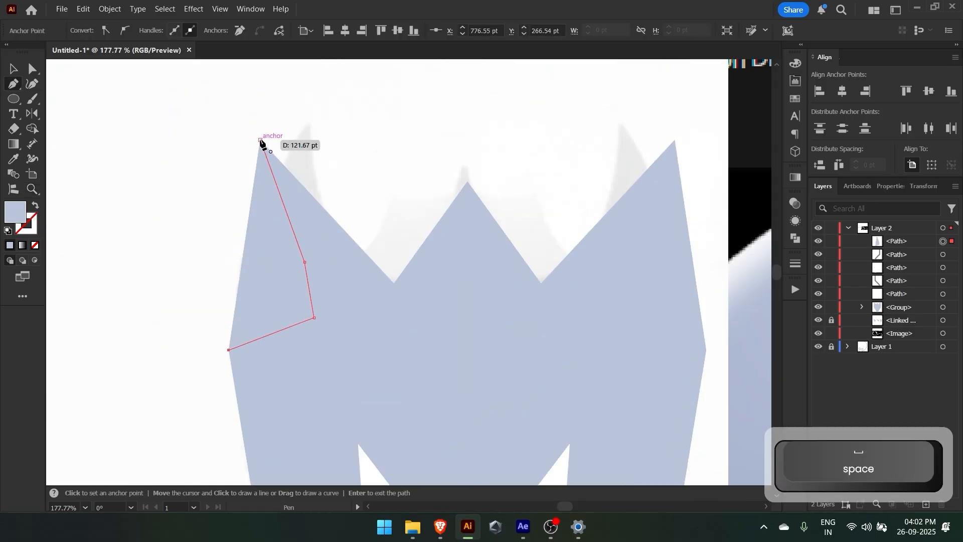
left_click(260, 140)
Fill the left inner-ear shape with a darker grey-blue
key("i")
double_click(15, 211)
left_click_drag(633, 138, 640, 155)
left_click(907, 116)
key("v")
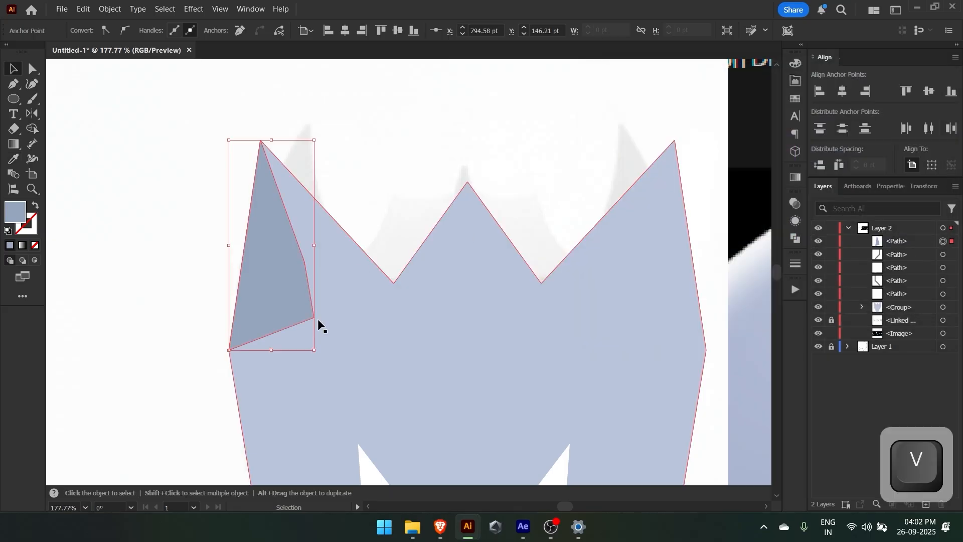
Narrow the left inner-ear shape by moving its two inner anchor points towards the head's outer edge
key("shift+grave")
left_click_drag(314, 318, 296, 321)
left_click_drag(304, 261, 288, 270)
key("z")
left_click_drag(321, 266, 299, 274)
key("shift+grave")
key("z")
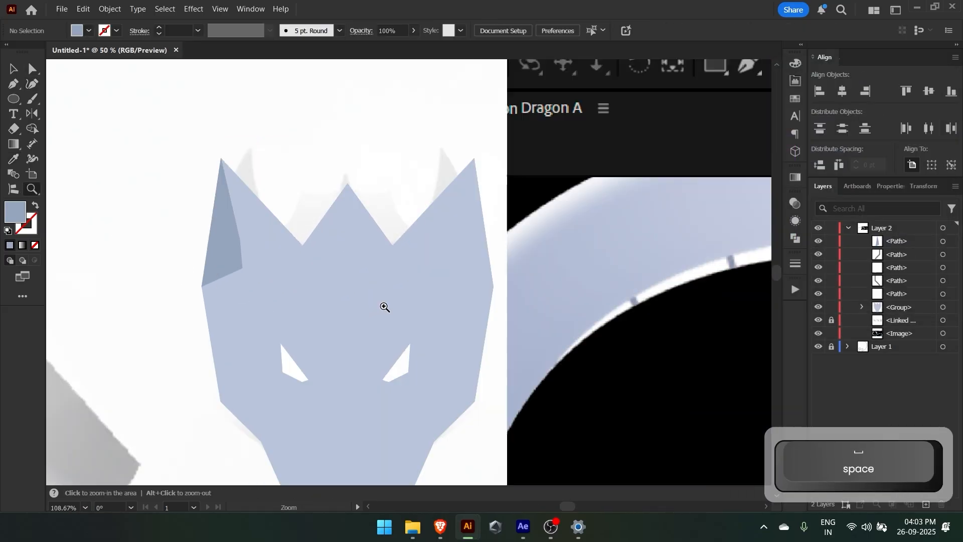
Duplicate the left inner-ear shape onto the right ear
left_click(226, 261)
left_click_drag(218, 261, 409, 256)
key("shift+grave")
key("v")
left_click(142, 389)
key("space")
left_click_drag(326, 280, 477, 262)
key("v")
left_click_drag(518, 289, 612, 320)
key("ctrl+z")
Apply a linear white-to-black gradient fill to the left inner-ear shape
left_click(368, 241)
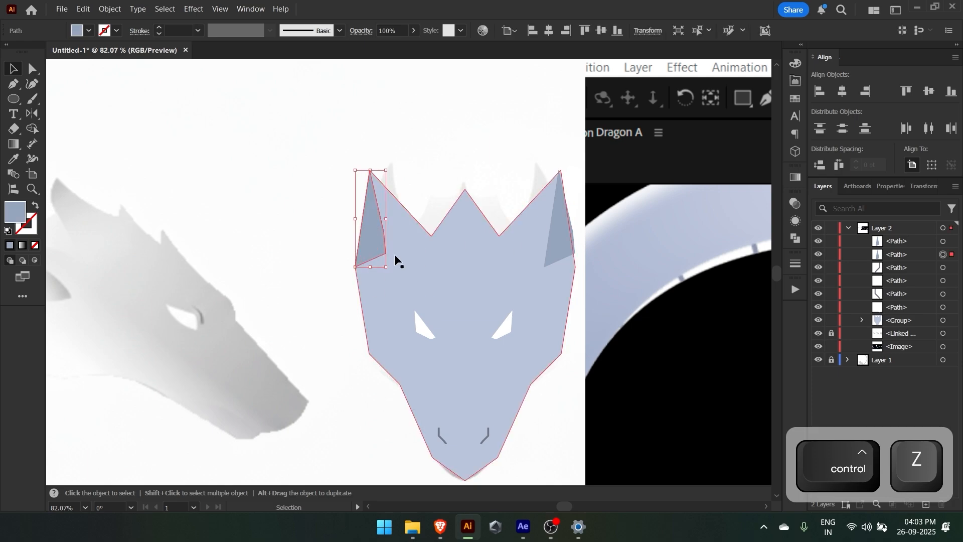
key("z")
left_click_drag(395, 250, 418, 233)
key("space")
left_click_drag(417, 233, 381, 292)
key("v")
left_click(794, 176)
left_click(693, 281)
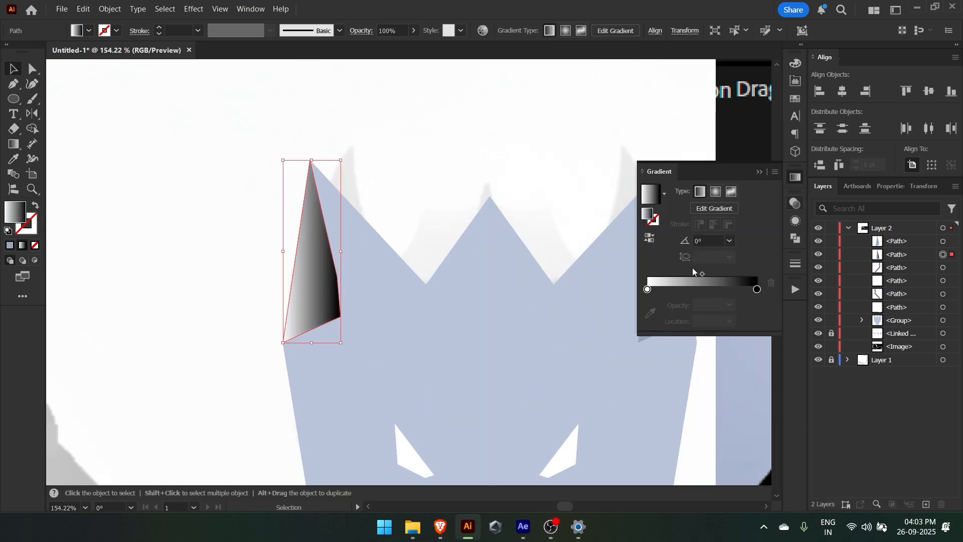
Run the left inner-ear gradient vertically from the tip down and change its black stop to the head's light blue
key("g")
mouse_move(310, 320)
left_mouse_down()
mouse_move(296, 171)
mouse_move(312, 323)
left_mouse_up()
left_click(757, 273)
left_click(650, 297)
Apply the white-to-light-blue gradient to the copied inner-ear shape and run it vertically from the tip down
key("z")
left_click_drag(327, 281, 281, 281)
key("a")
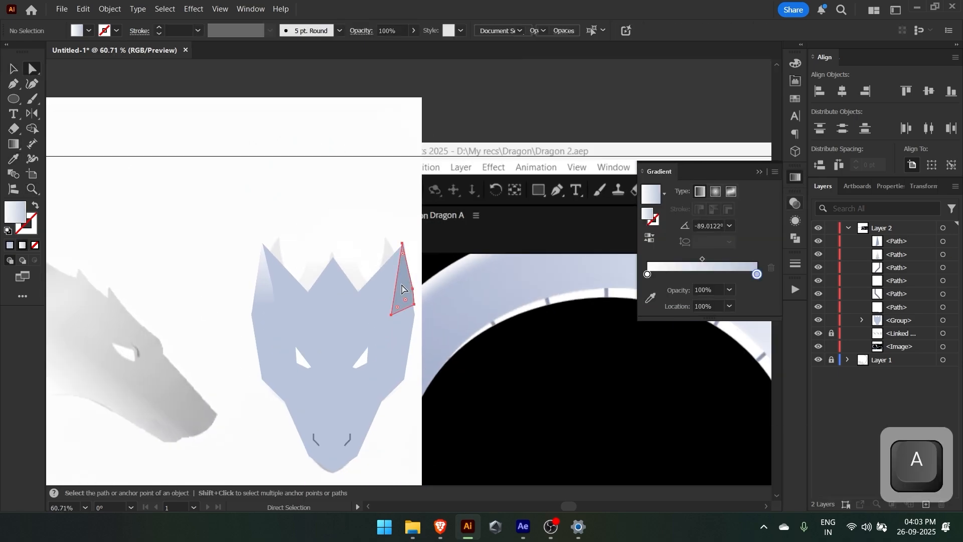
left_click(401, 285)
left_click(693, 266)
key("z")
left_click_drag(472, 286, 489, 286)
key("g")
left_click_drag(371, 226, 389, 296)
key("a")
key("ctrl+z")
Draw a closed, gradient-filled inner-ear shape with the Pen tool from the right ear's tip to the head's right side corner
key("p")
left_click(383, 83)
left_click(334, 291)
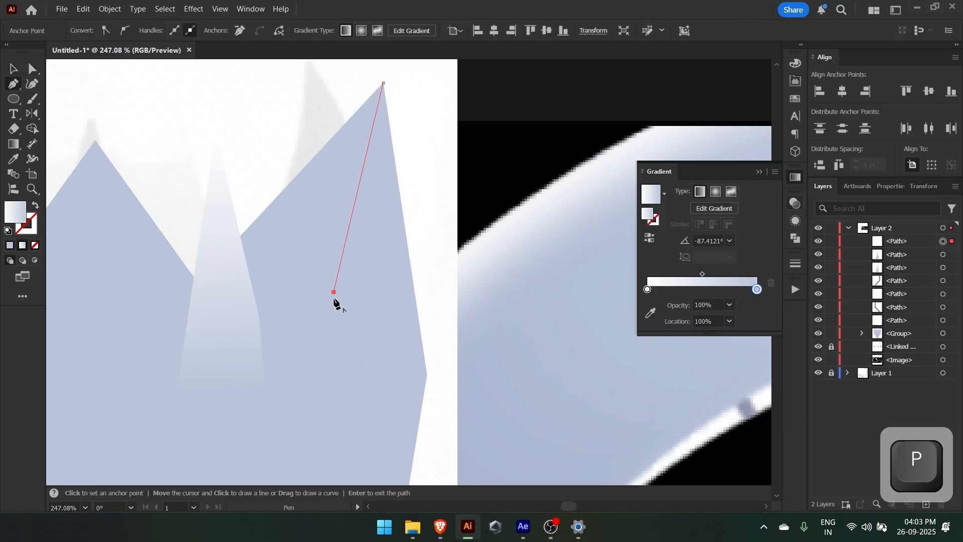
left_click(333, 344)
left_click(393, 384)
left_click(425, 372)
left_click(384, 83)
Delete the misplaced copy of the left inner-ear shape
key("z")
left_click_drag(383, 108, 322, 163)
left_click(266, 220, "ctrl")
key("Delete")
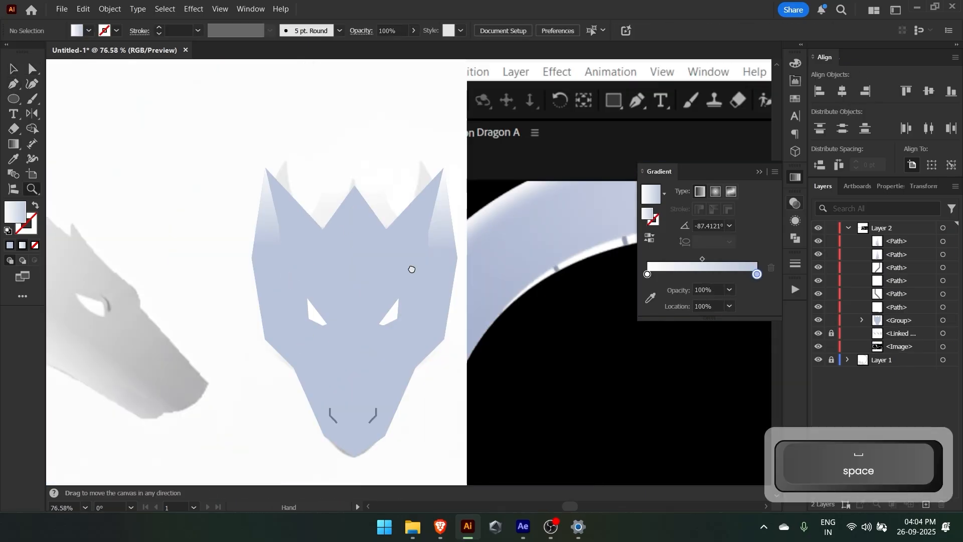
Fill the head shape with the inner ear's white-to-light-blue gradient and run it vertically upward from the snout
left_click_drag(411, 269, 372, 241)
left_click_drag(372, 241, 338, 241)
key("v")
scroll(339, 297, "up", 1)
left_click(339, 301)
key("i")
left_click(398, 189)
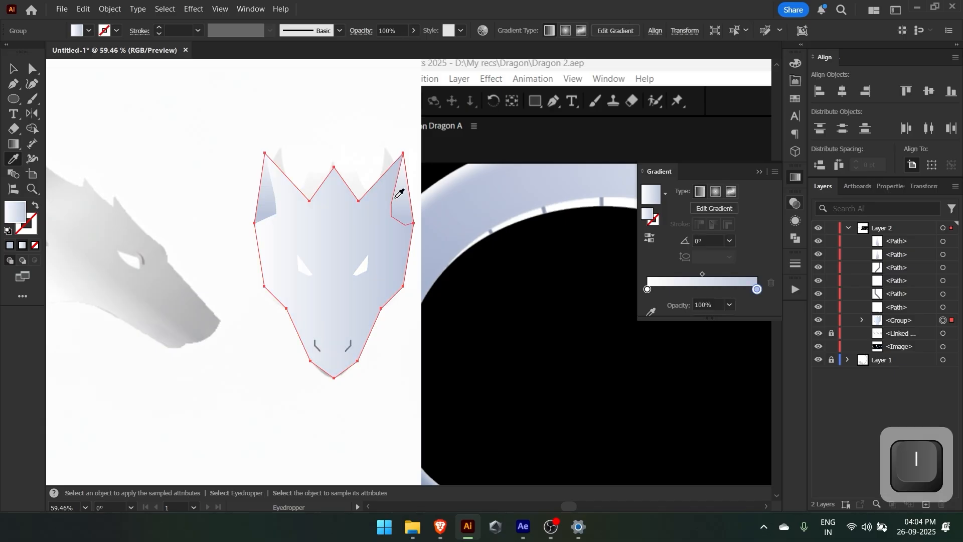
key("g")
left_click_drag(340, 377, 335, 218)
key("v")
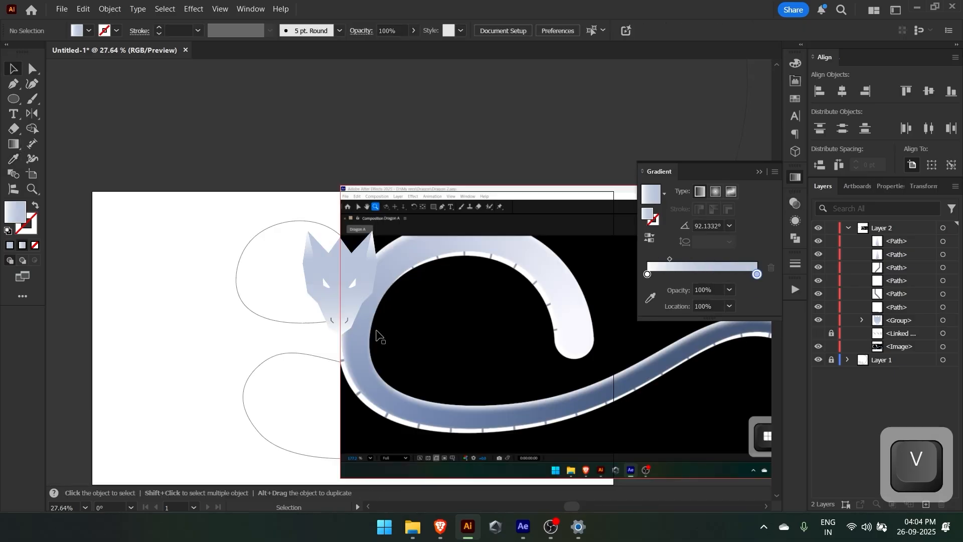
Remove the pasted screenshot and move the complete head onto the artboard at the front end of the body curve
key("z")
left_click_drag(368, 302, 411, 339)
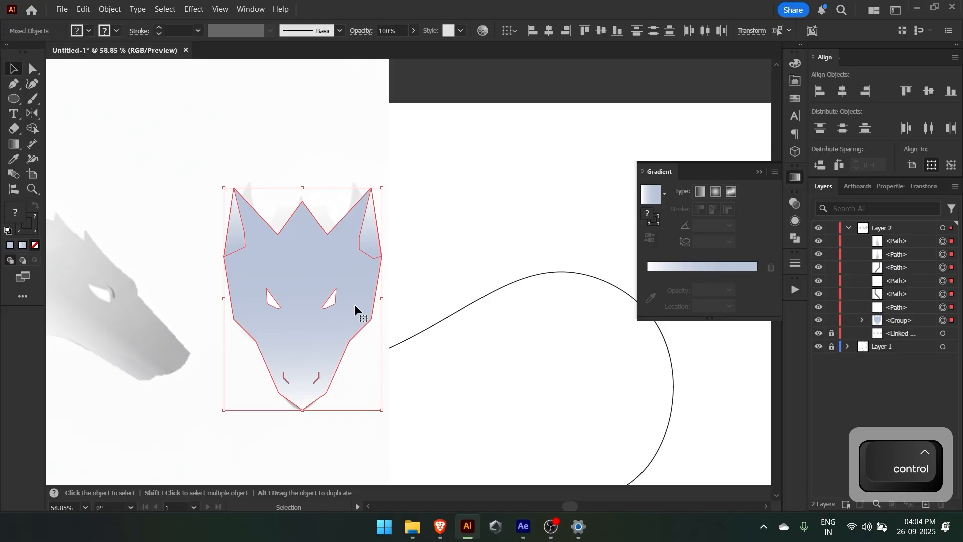
left_click_drag(354, 304, 292, 176)
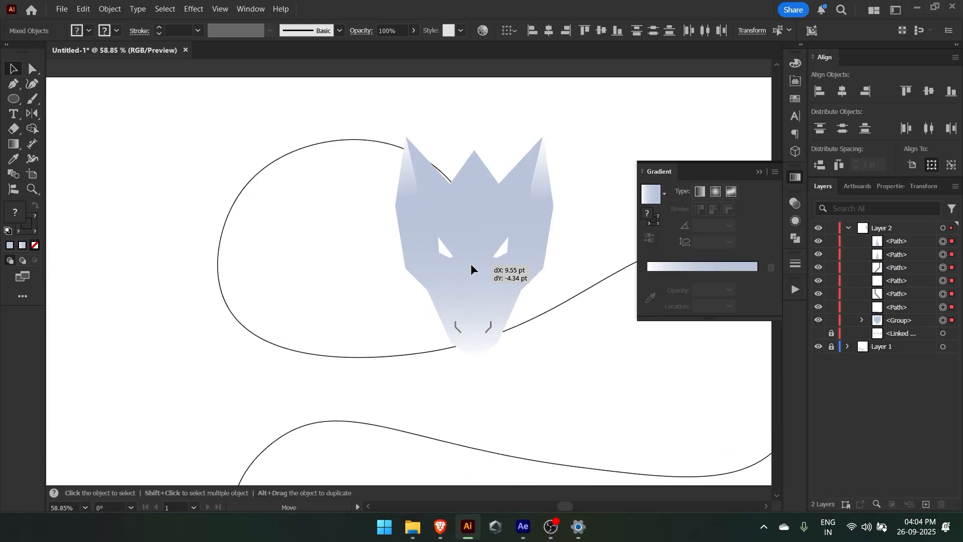
left_click_drag(471, 263, 467, 262)
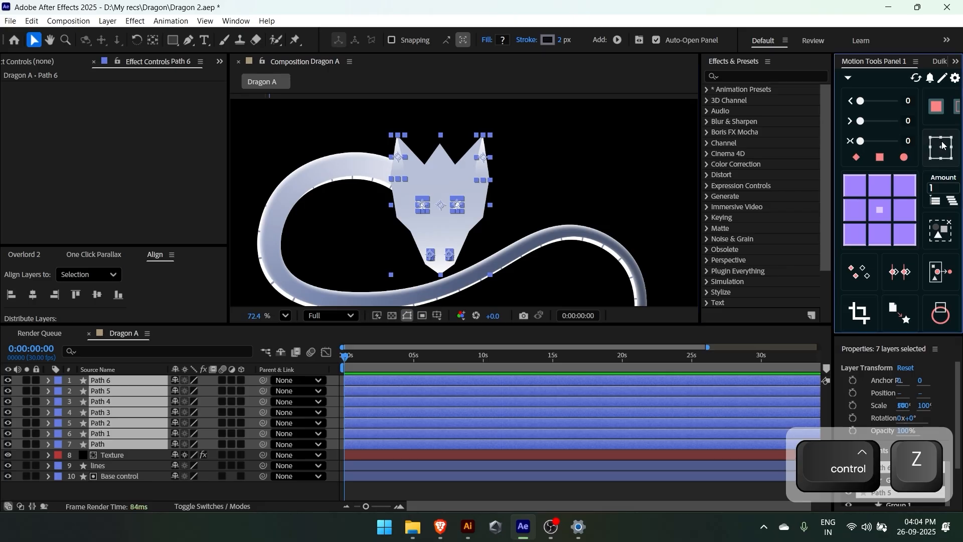
In After Effects, parent the seven imported head layers to a new null and select only the null
key("ctrl+z")
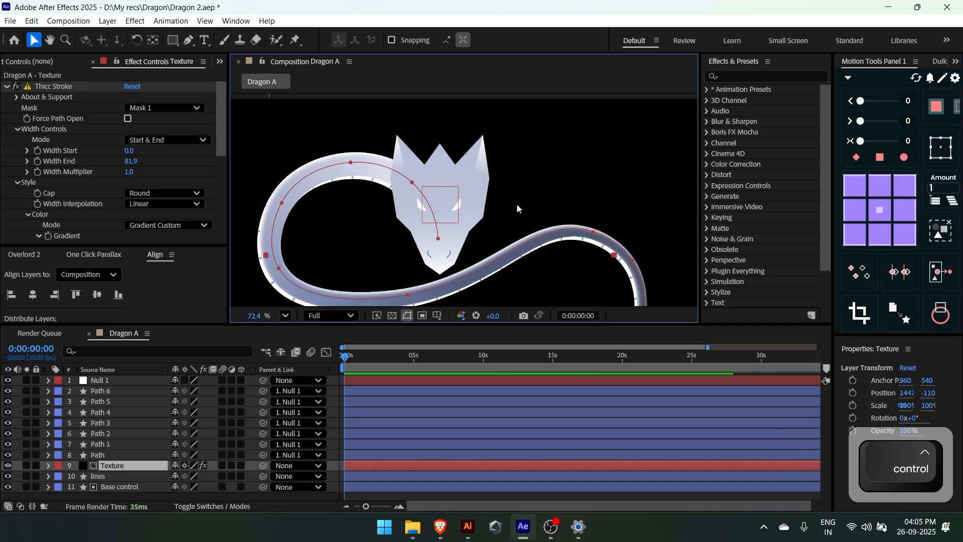
key("ctrl+shift+a")
left_click(450, 206)
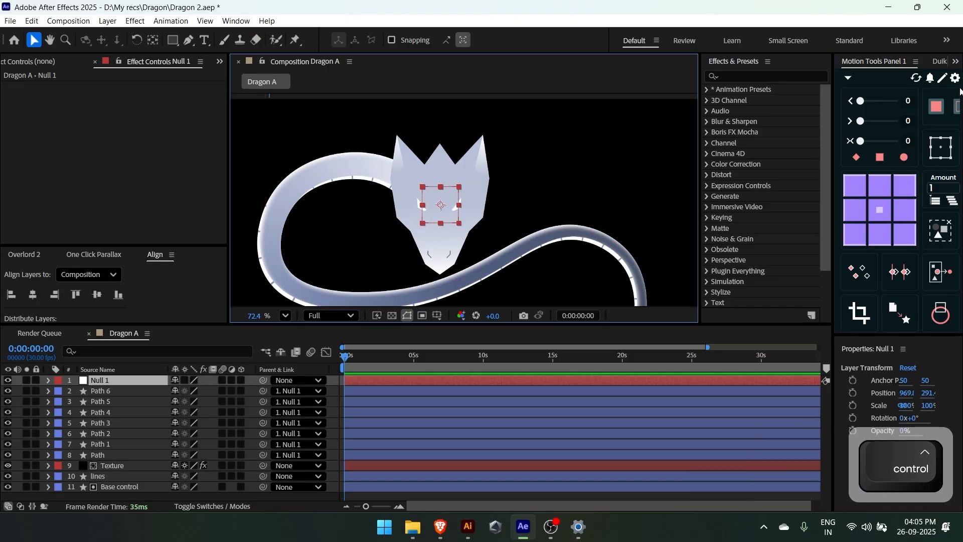
Rename the head layers' parent null to Head Master
left_click(122, 377)
key("Return")
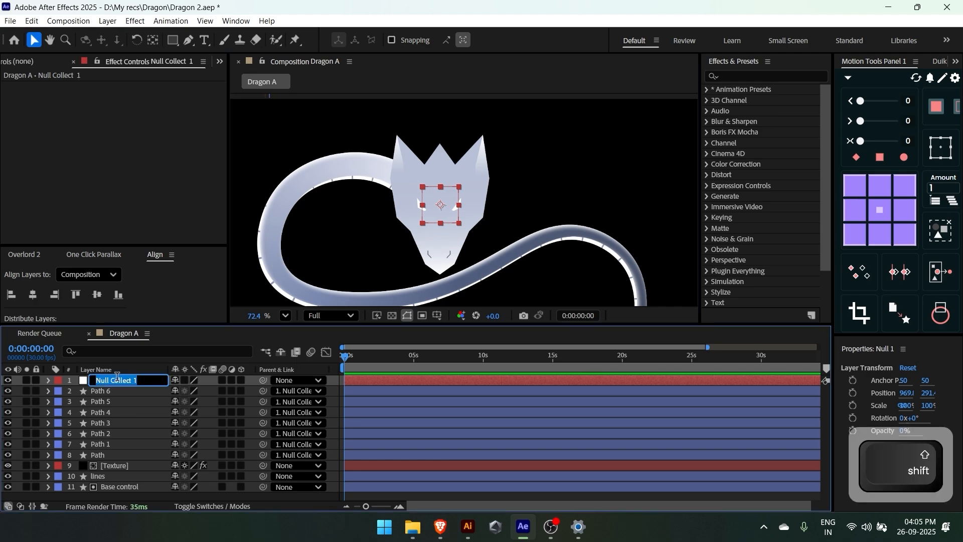
type("Head Master")
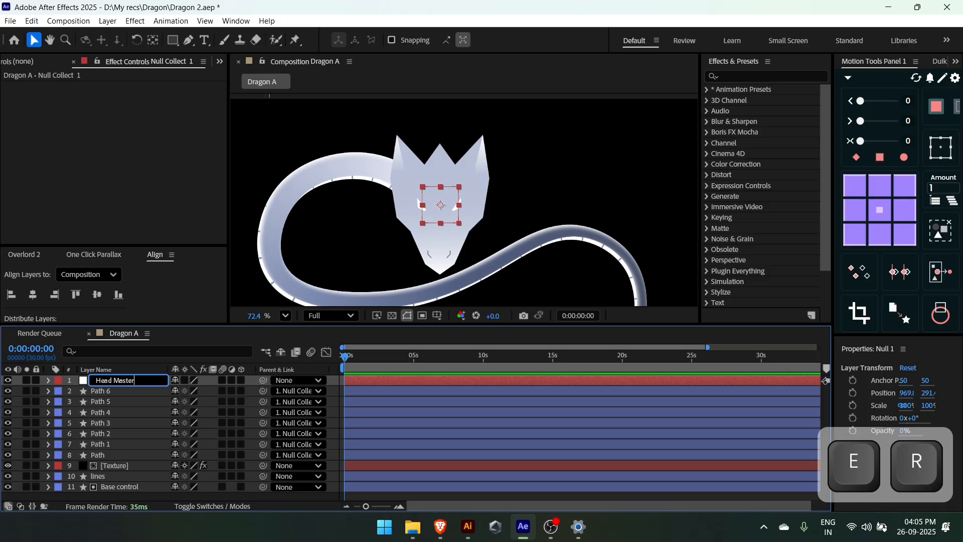
key("Return")
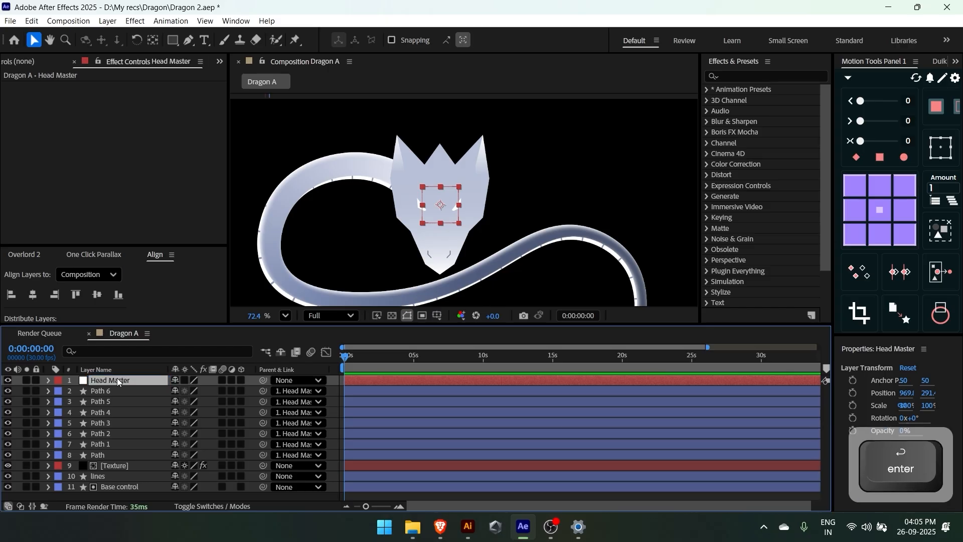
Set the label colour of the Head Master null to green and of the seven head path layers to Aqua
left_click(59, 381)
left_click(88, 269)
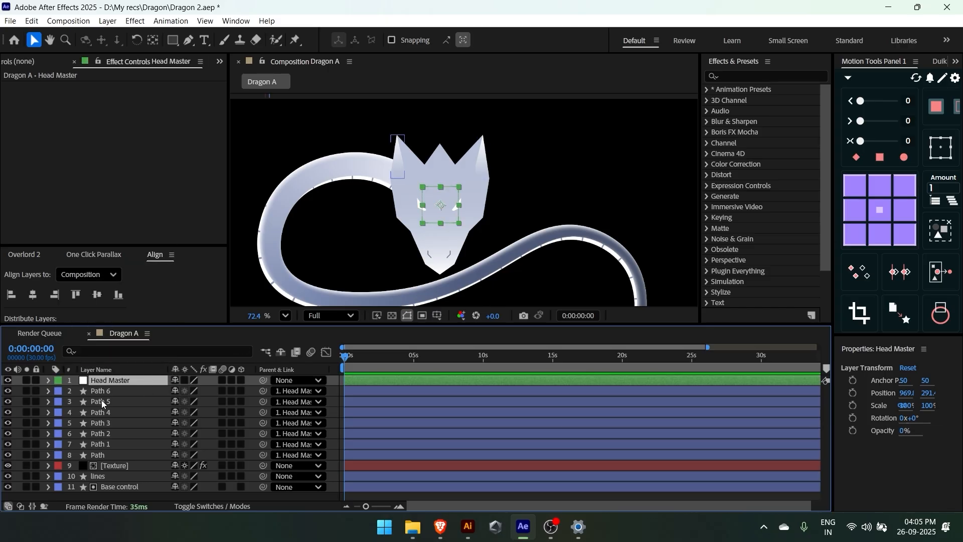
left_click(105, 392)
left_click(101, 454, "shift")
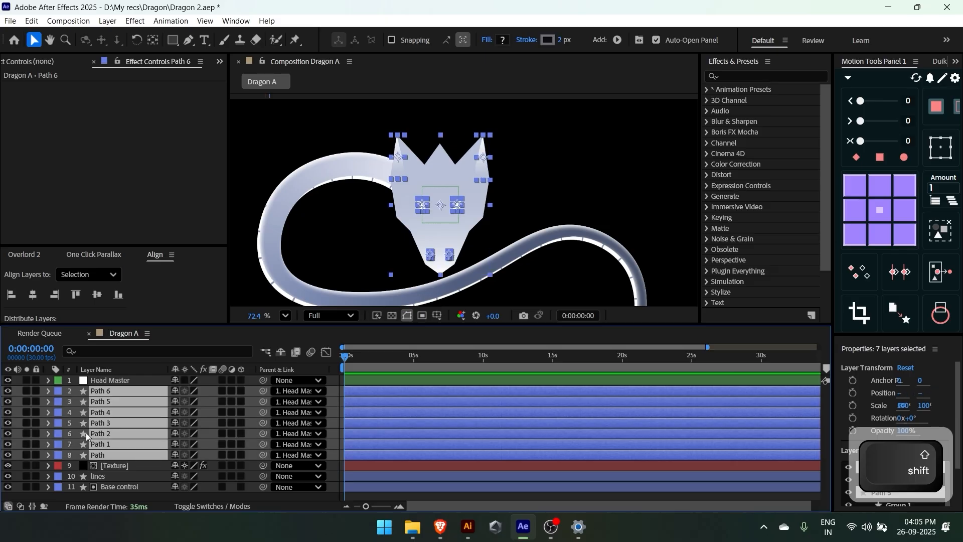
left_click(58, 395)
left_click(93, 202)
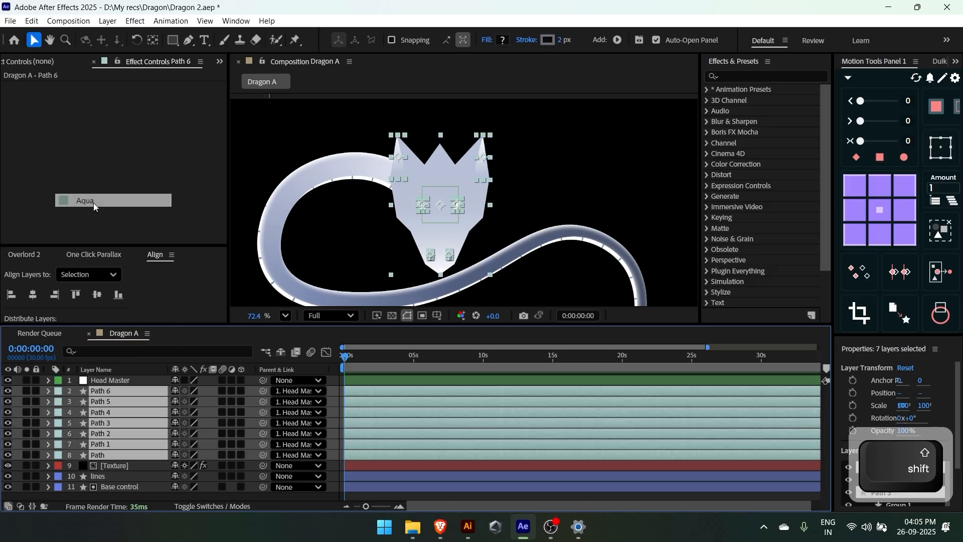
Scale the Head Master null to about 55.3% and place the head over the body's front end at about 968, 422
key("ctrl+shift+a")
left_click(437, 192)
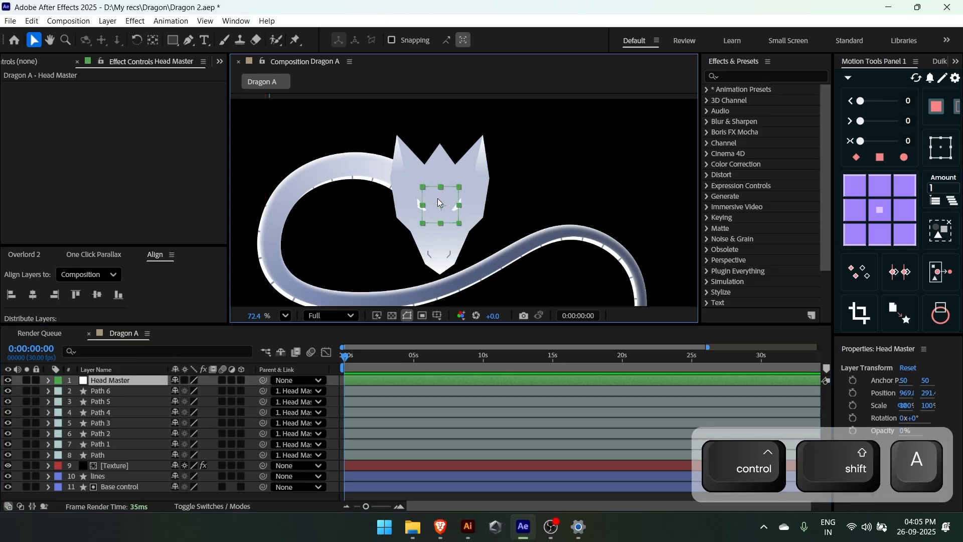
left_click_drag(437, 198, 431, 212)
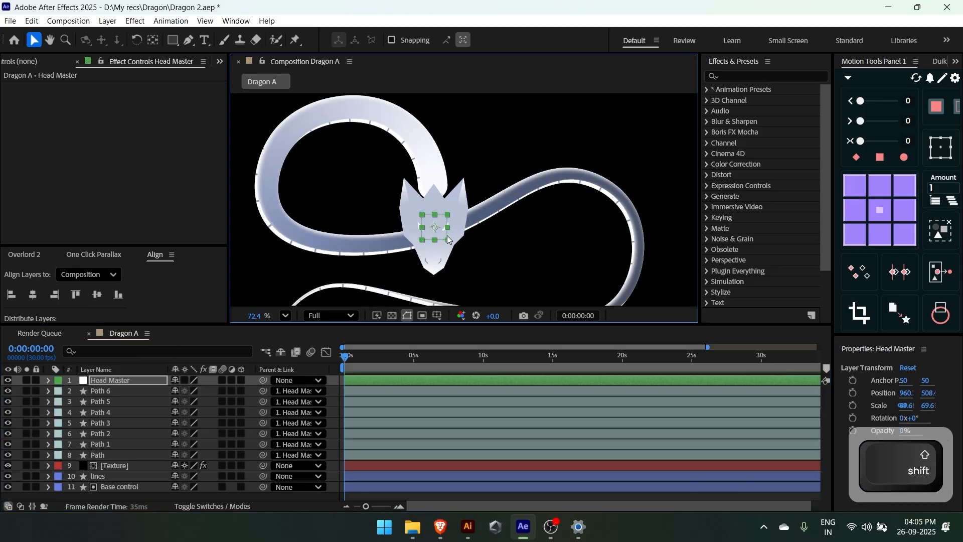
left_click_drag(447, 236, 432, 203)
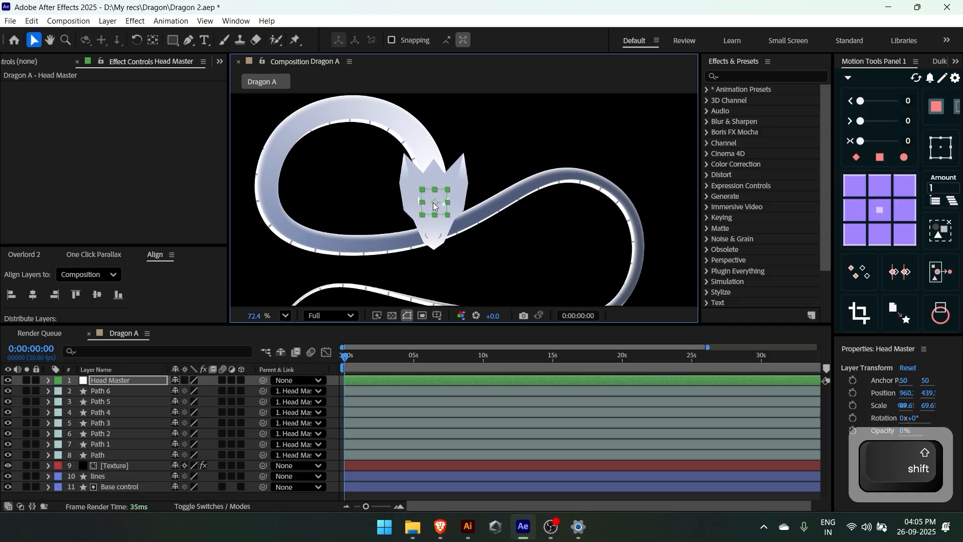
left_click(354, 201)
key("z")
scroll(381, 189, "down", 3)
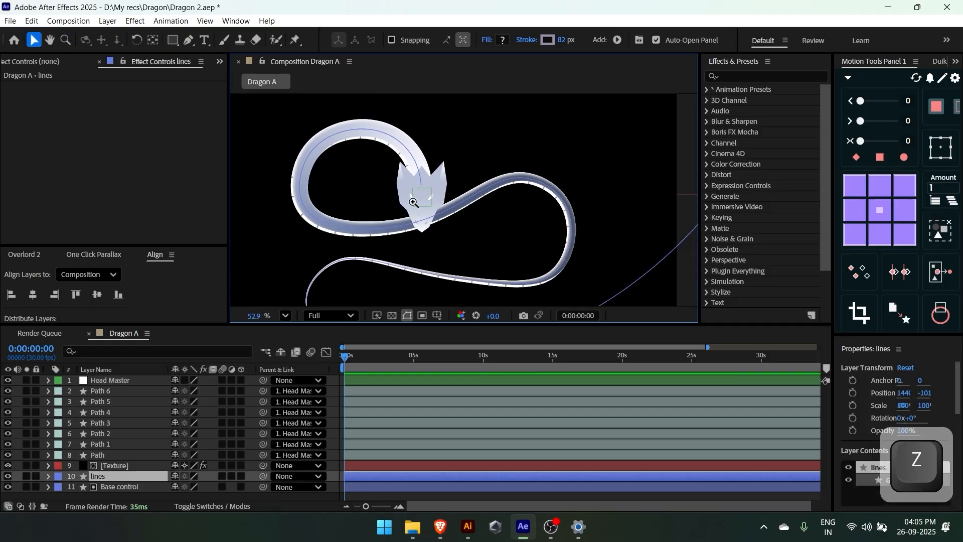
scroll(423, 196, "up", 9)
key("v")
key("ctrl+shift+a")
left_click(425, 183)
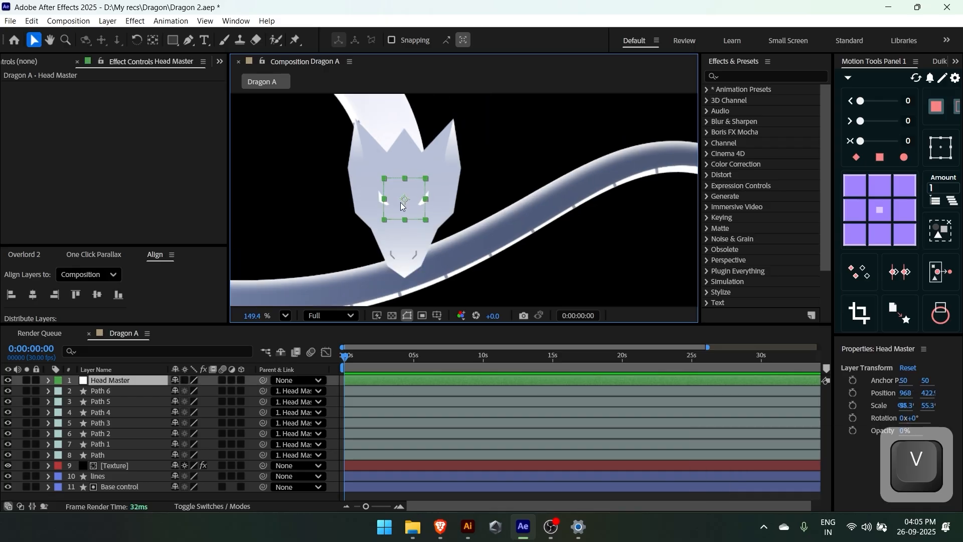
key("ctrl+shift+a")
key("z")
scroll(427, 185, "down", 2)
scroll(426, 185, "down", 3)
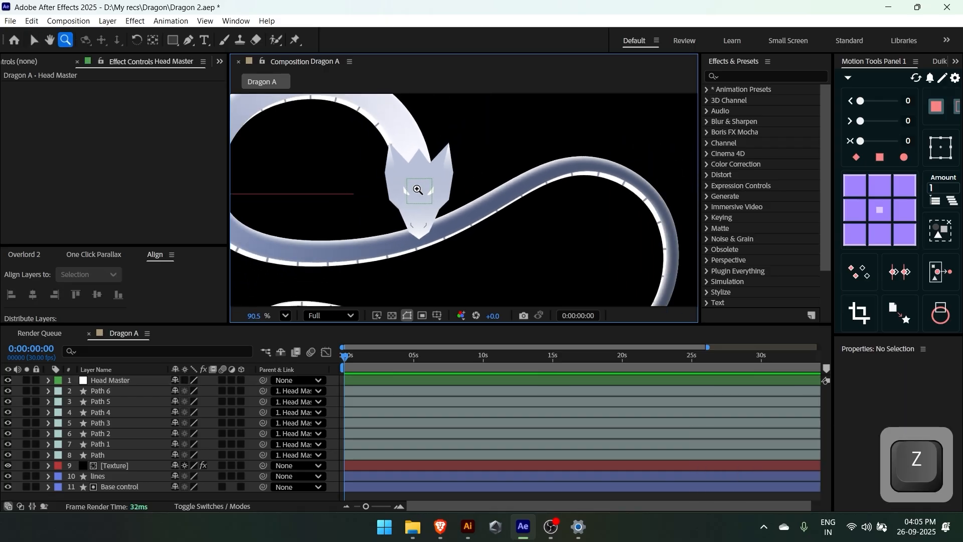
left_click_drag(419, 189, 468, 203)
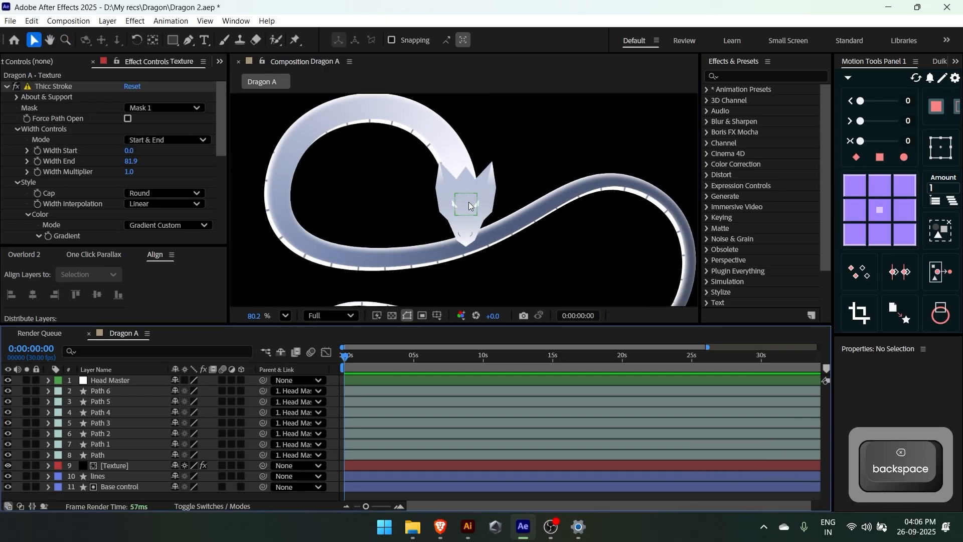
Solo the Base control layer and duplicate it
left_click(473, 211)
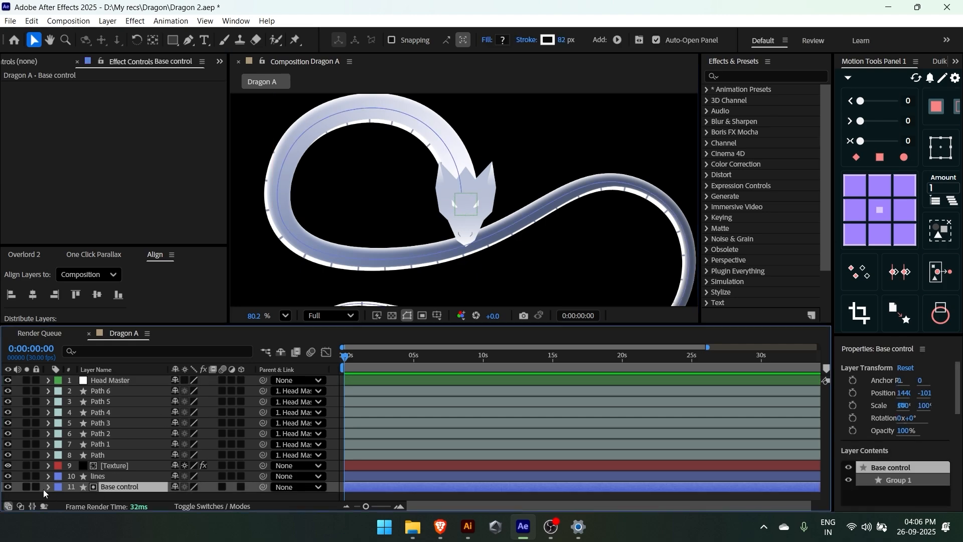
left_click(26, 487)
key("ctrl+d")
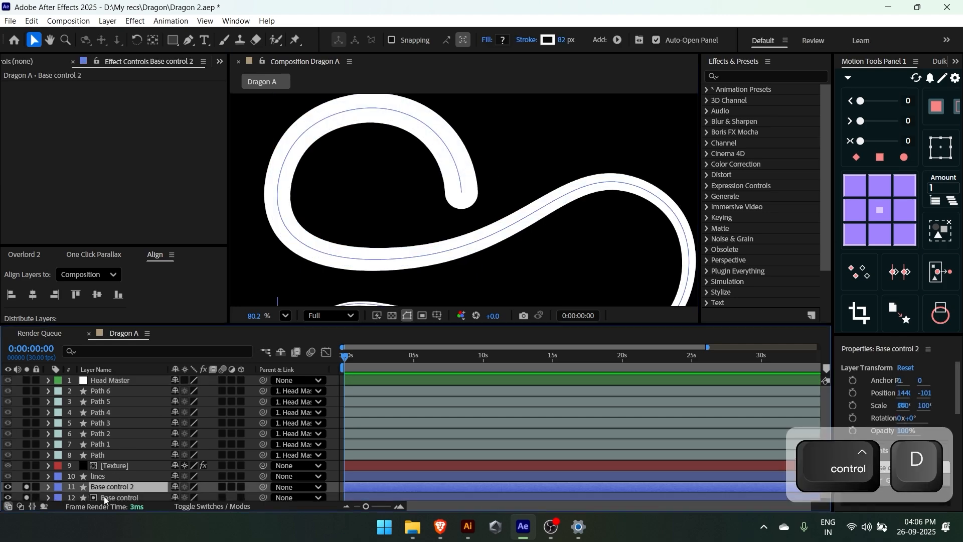
Give the duplicated body curve a light blue A8CBFF stroke with a width of 4 px
scroll(104, 495, "down", 1)
left_click(546, 40)
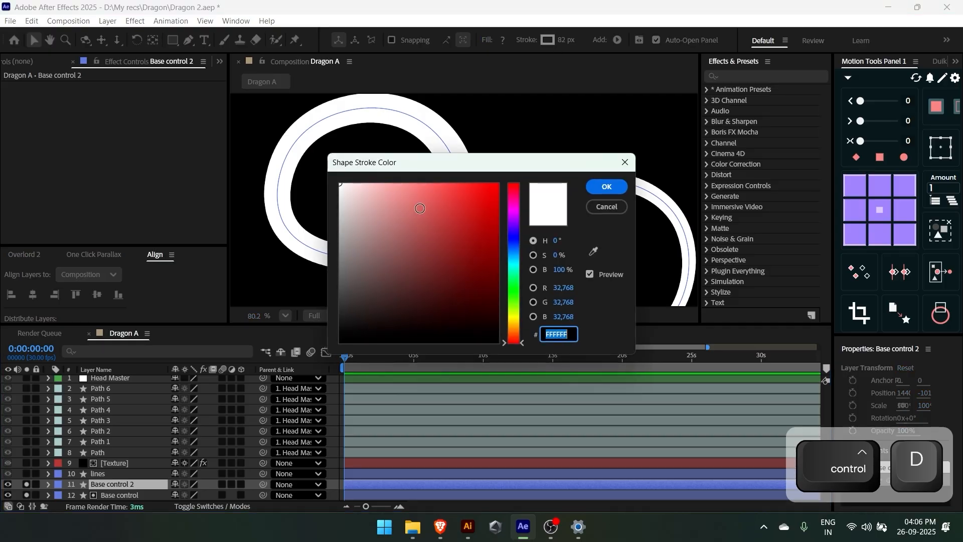
left_click(394, 185)
left_click(512, 244)
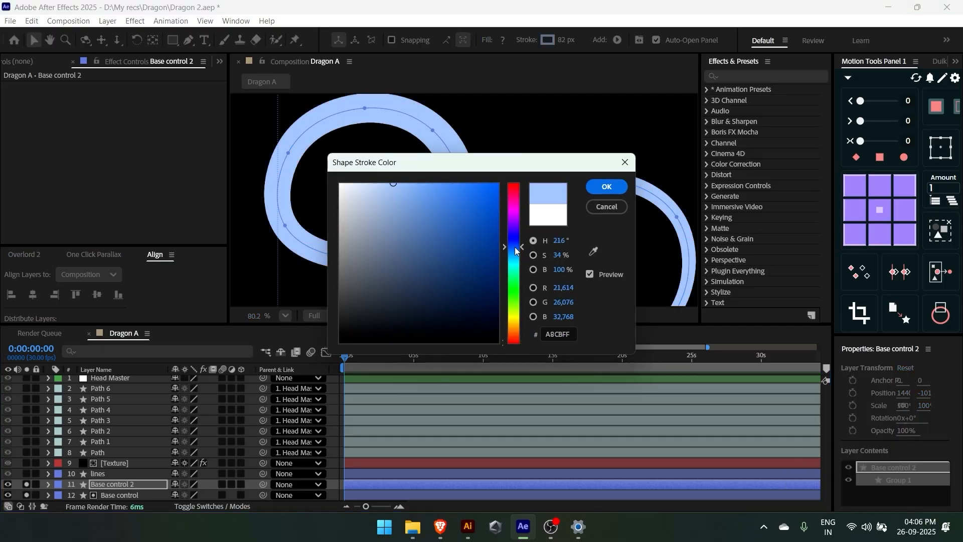
left_click(606, 187)
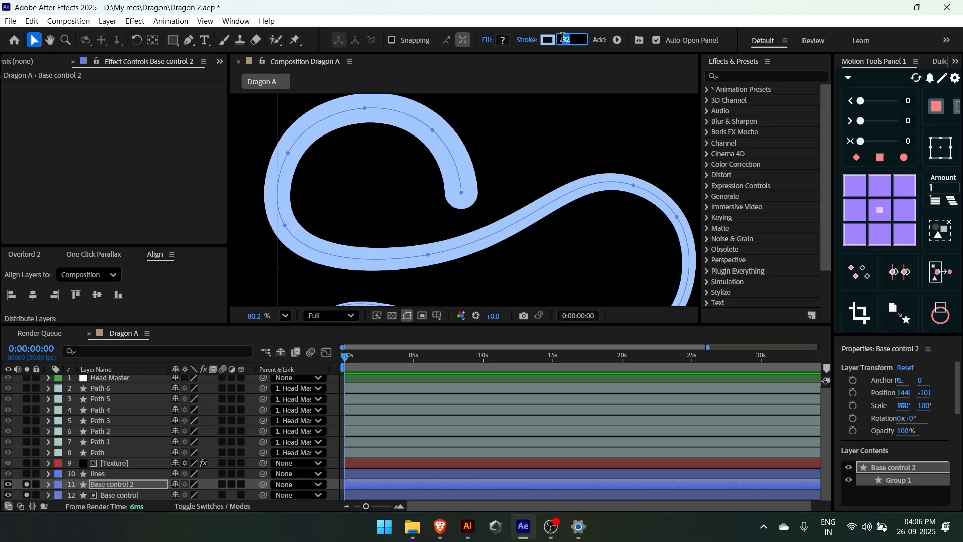
key("Return")
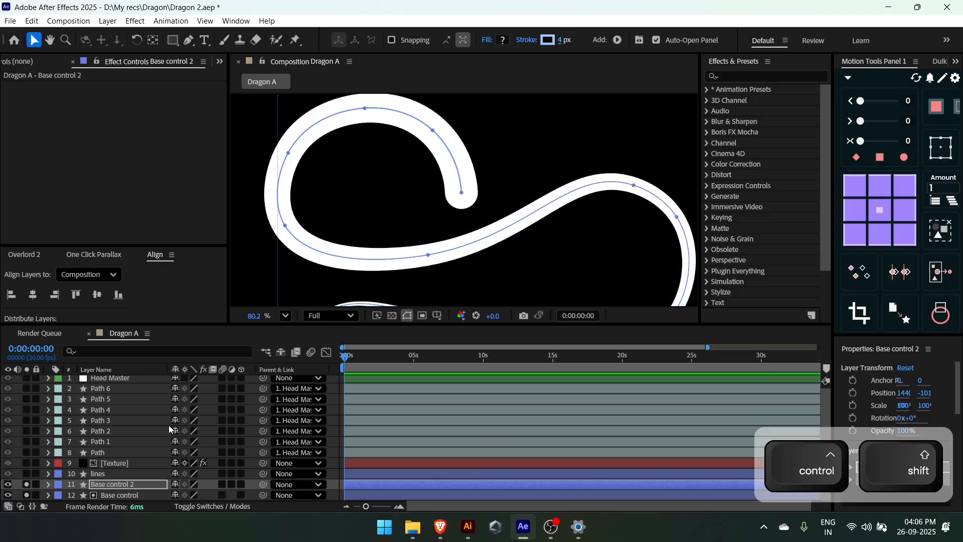
key("ctrl+shift+a")
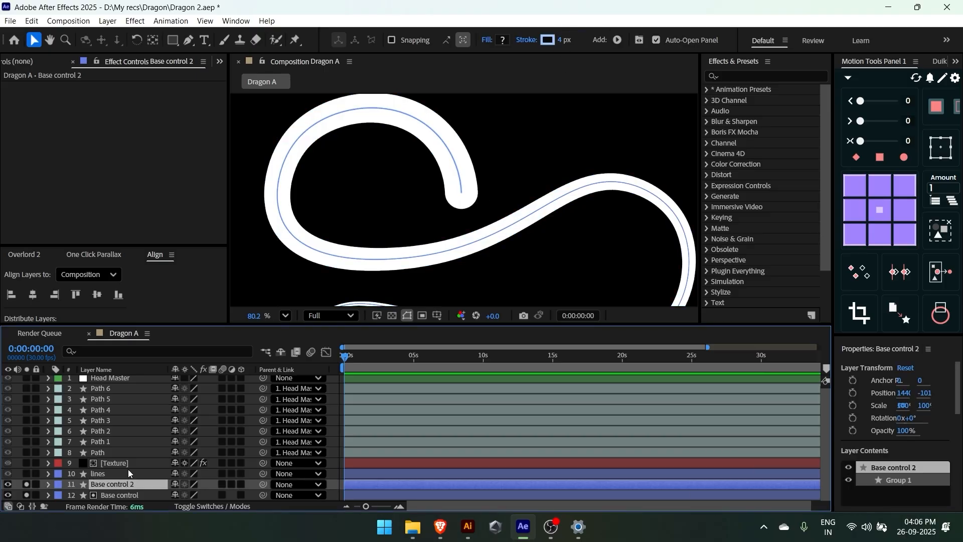
Parent the Texture, lines and Base control 2 layers to Base control
left_click(109, 472)
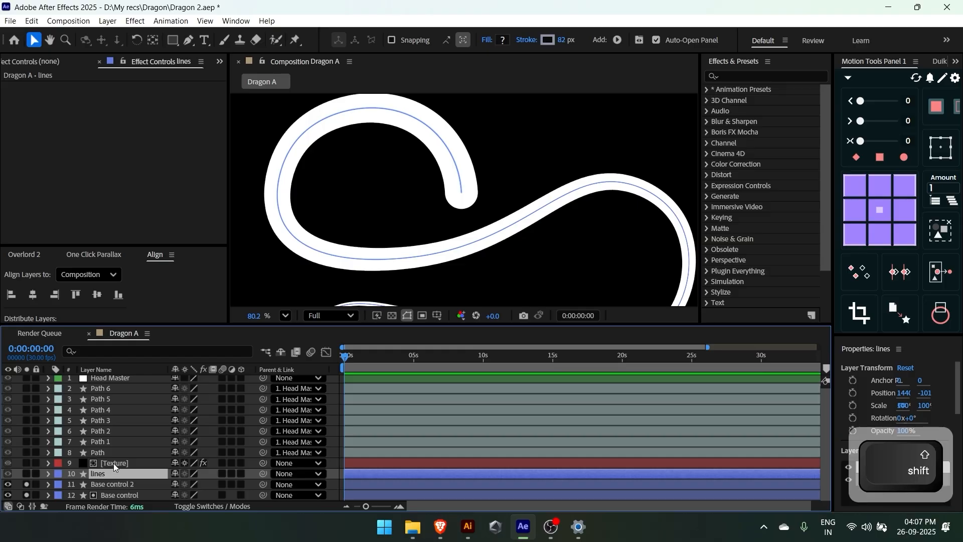
left_click(113, 463, "shift")
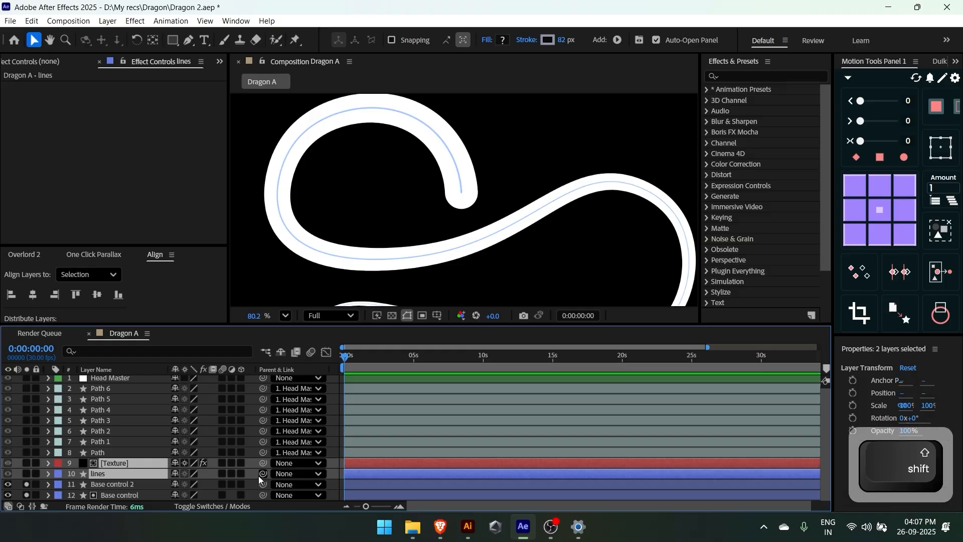
left_click(124, 484, "ctrl")
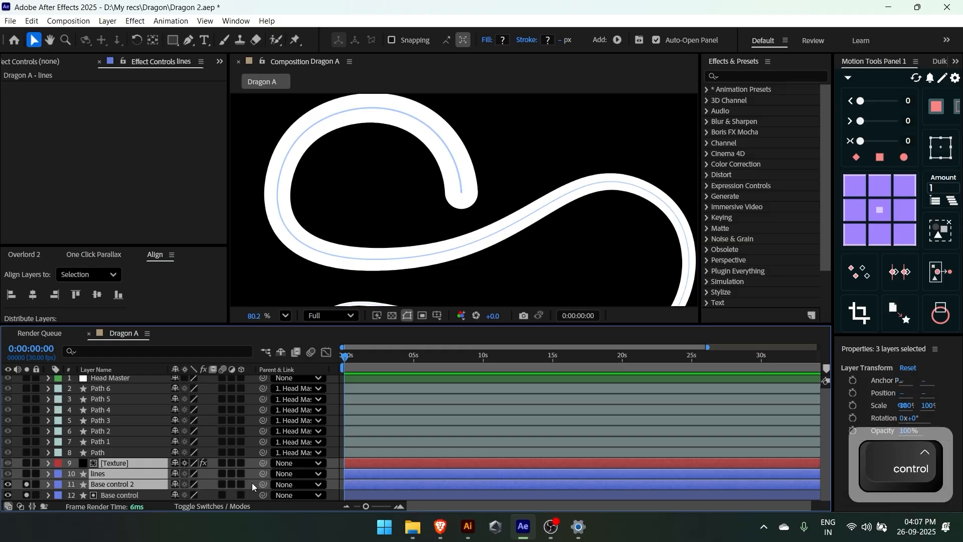
left_click_drag(261, 483, 124, 494)
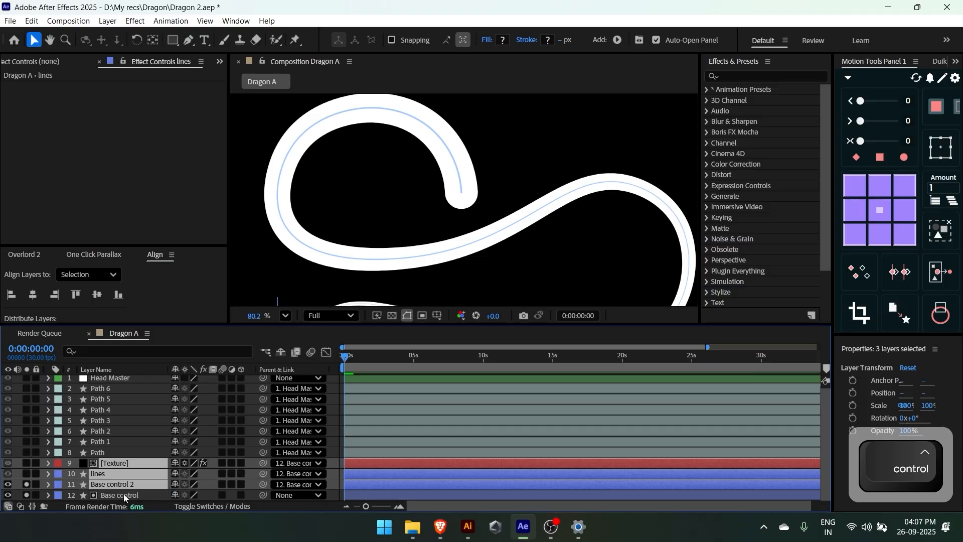
key("ctrl+shift+a")
Rename the Base control 2 layer to Heal line
left_click(72, 483)
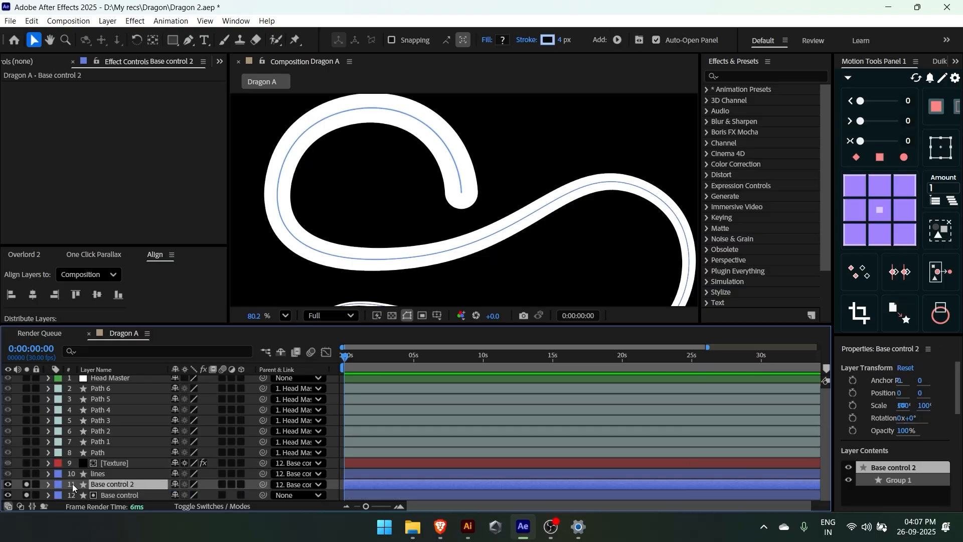
key("Return")
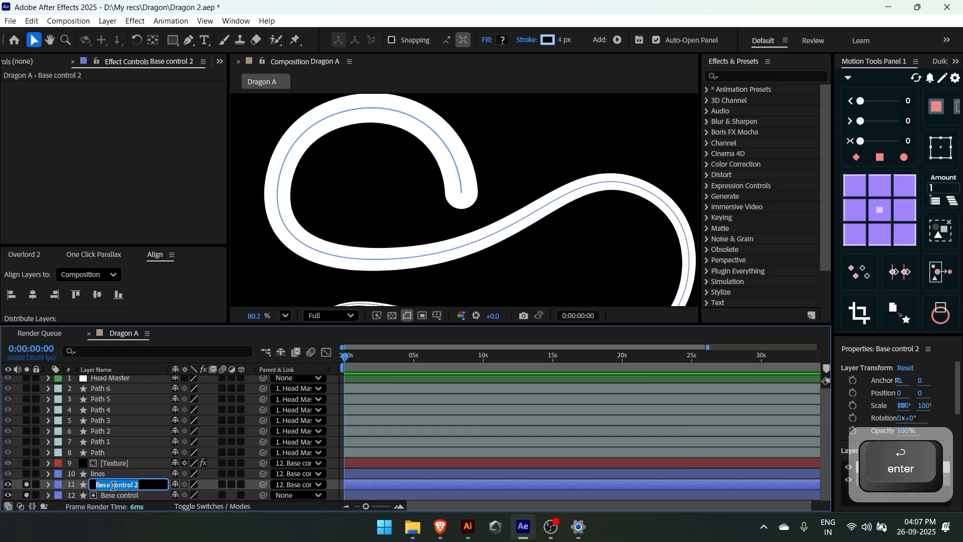
type("Heal line")
key("Return")
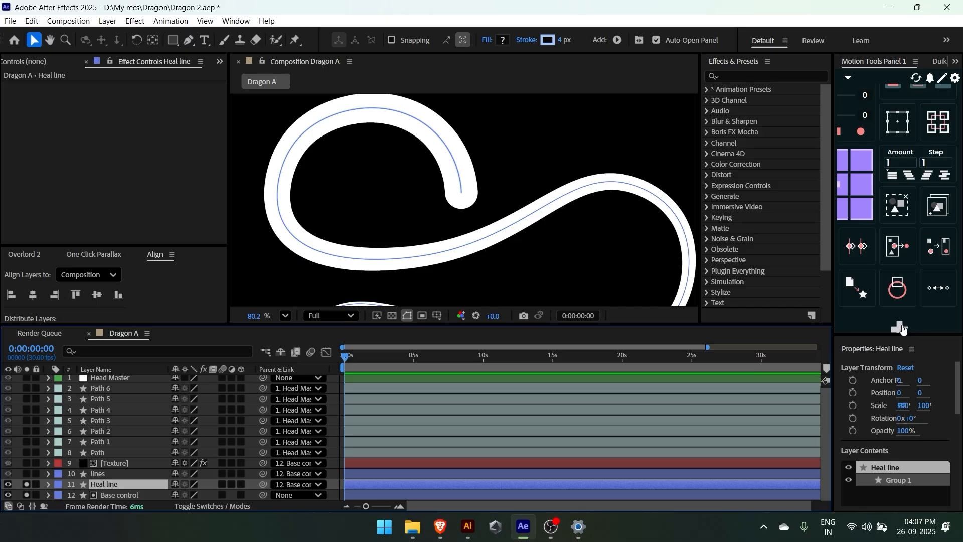
Look up Slider To Path among the Motion Tools functions and run it on the Heal line layer
left_click(901, 328)
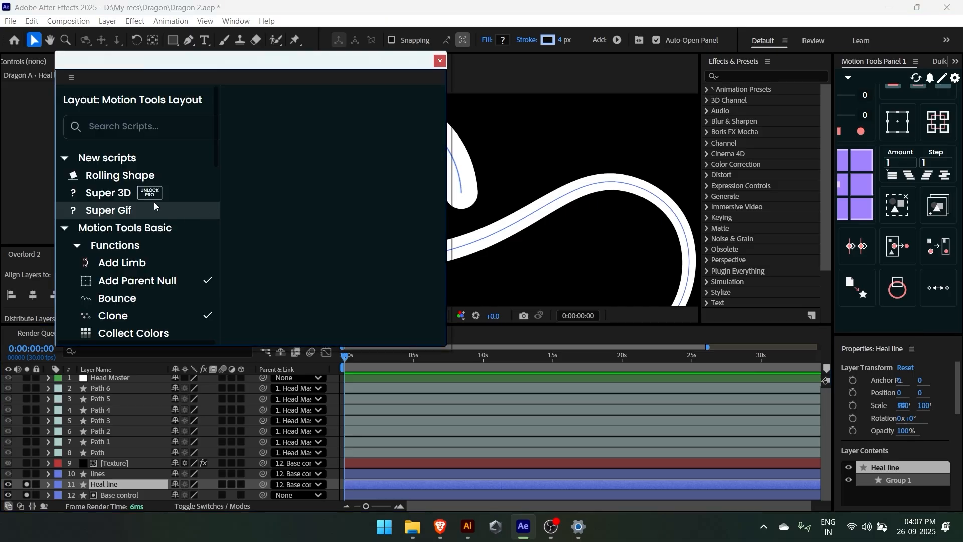
scroll(141, 253, "down", 1)
scroll(134, 269, "up", 1)
scroll(135, 269, "down", 4)
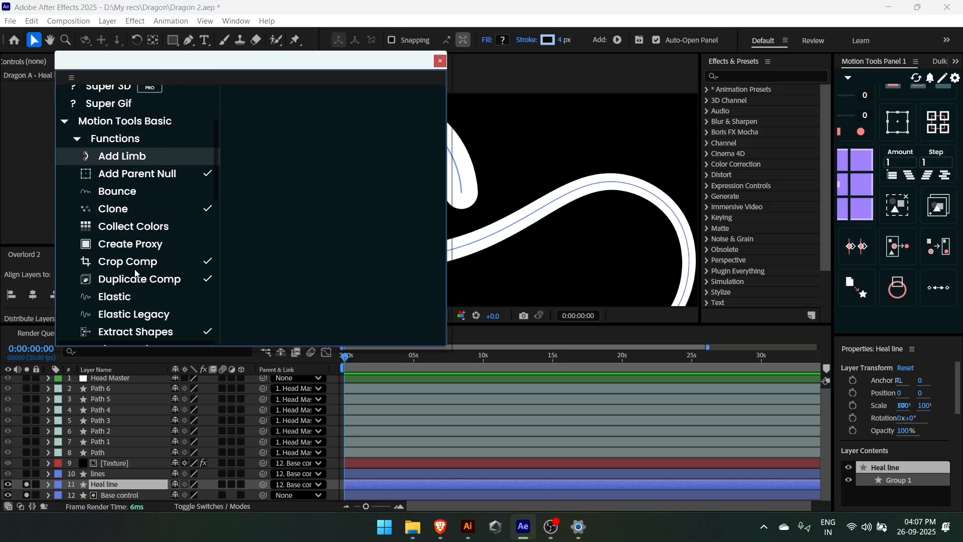
scroll(121, 265, "up", 4)
scroll(121, 264, "down", 7)
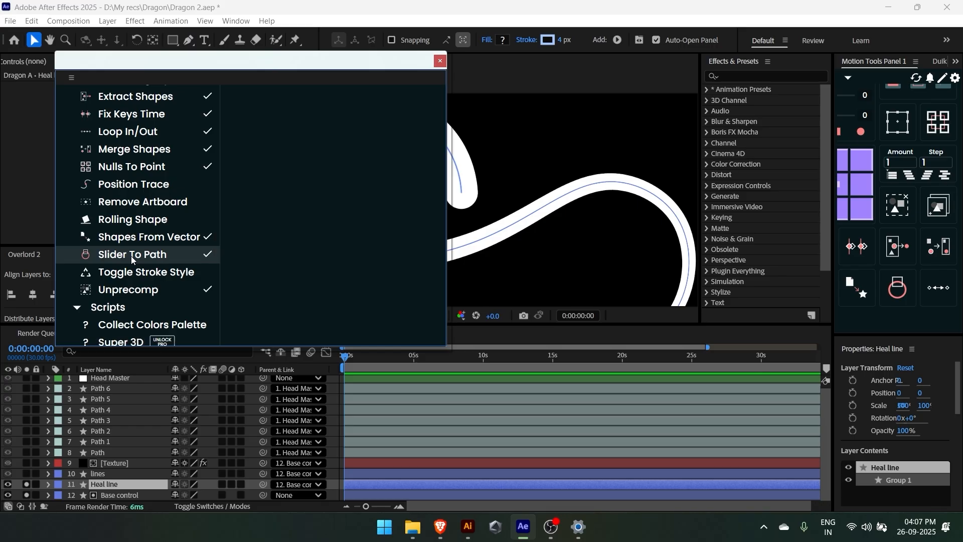
left_click(131, 256)
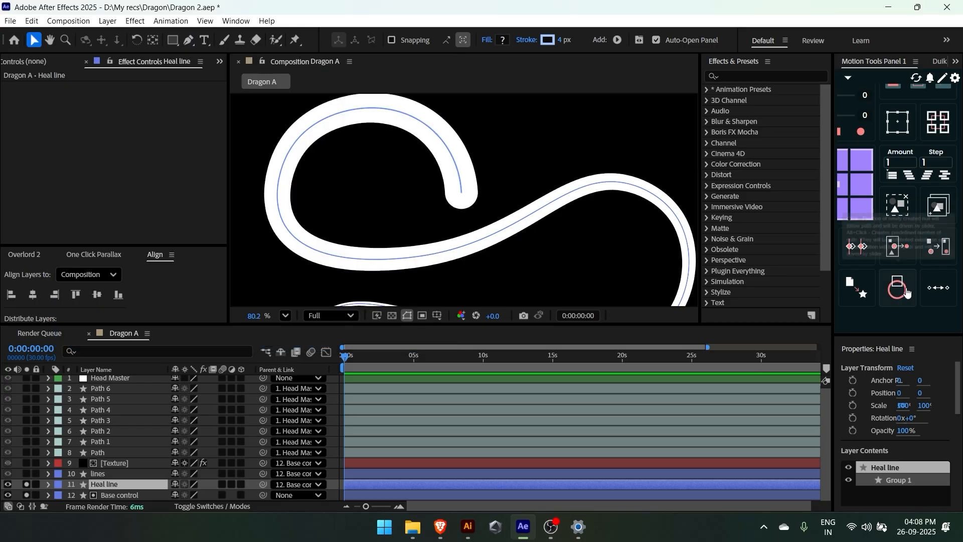
left_click(899, 287)
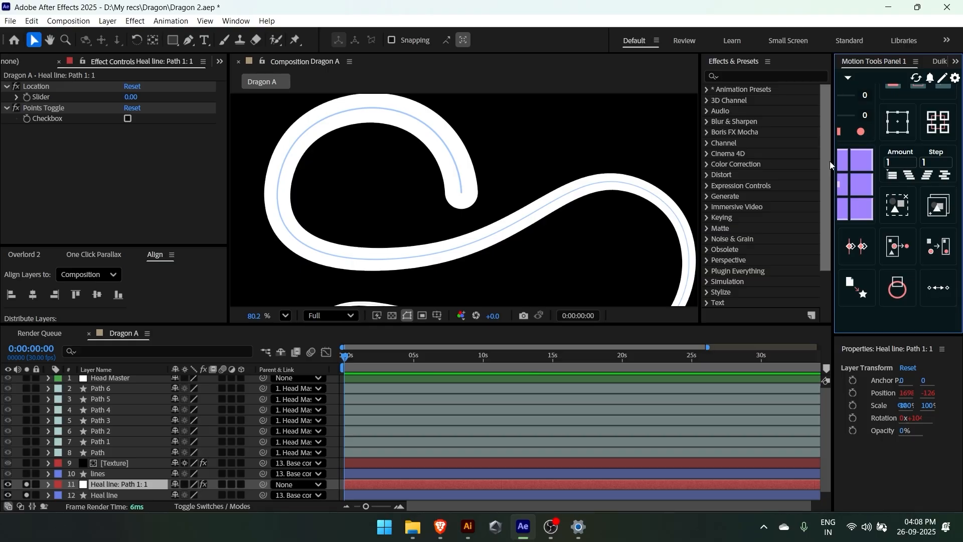
Examine where the new Heal line path null sits relative to the composition and the dragon's body curve
key("z")
scroll(466, 200, "down", 2)
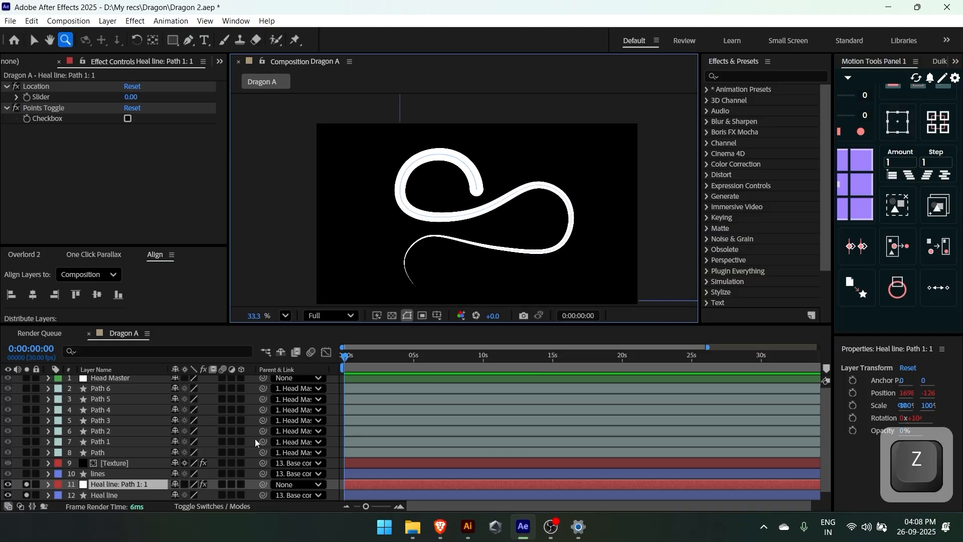
key("v")
key("z")
scroll(501, 190, "down", 5)
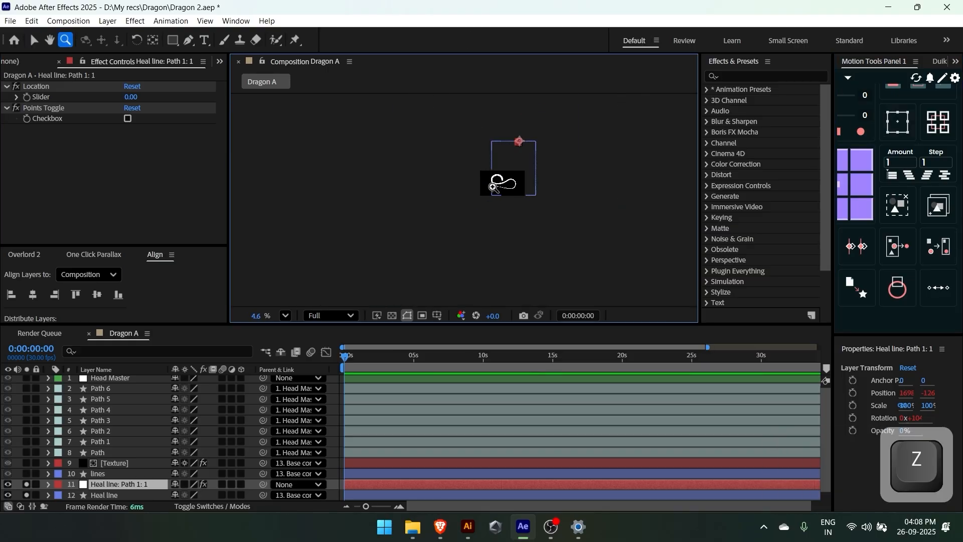
key("space")
key("z")
scroll(535, 181, "up", 10)
key("space")
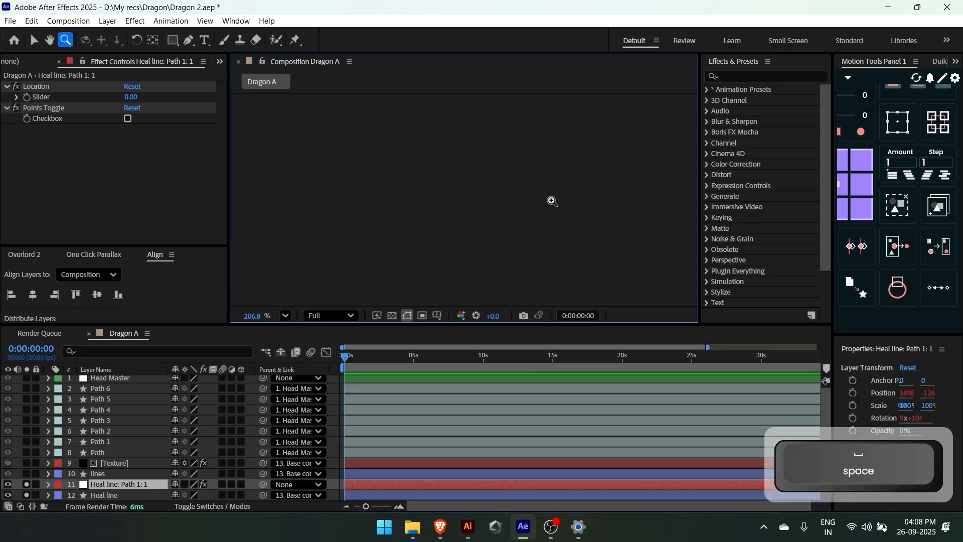
key("alt+/")
key("space")
left_click_drag(522, 134, 492, 314)
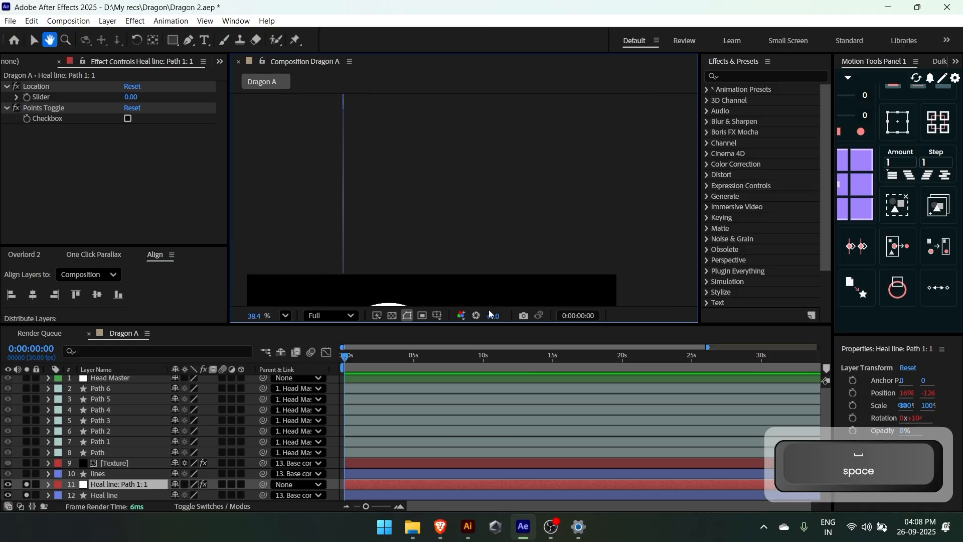
left_click_drag(560, 121, 507, 281)
mouse_move(536, 168)
left_mouse_down()
mouse_move(535, 182)
mouse_move(542, 94)
left_mouse_up()
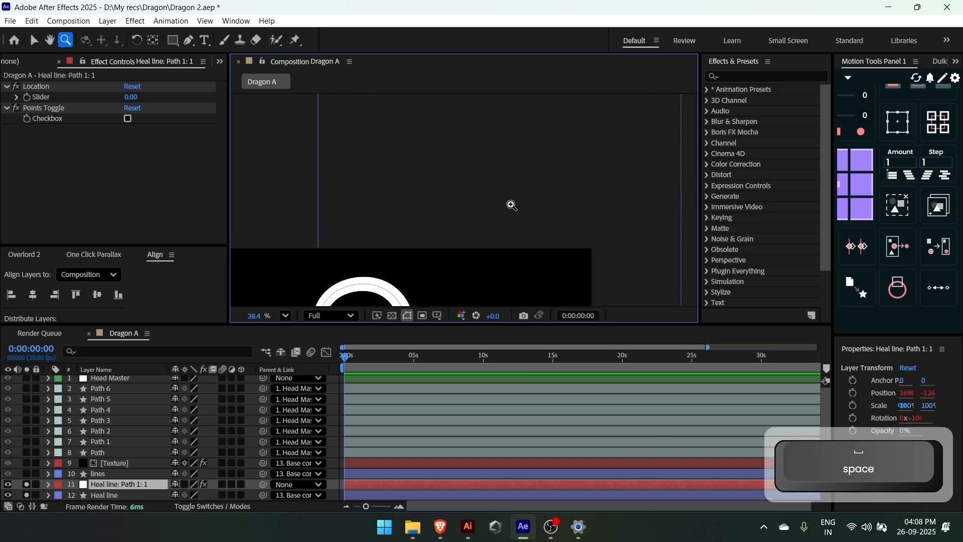
key("space")
left_click_drag(509, 215, 536, 111)
key("space")
left_click_drag(474, 209, 477, 163)
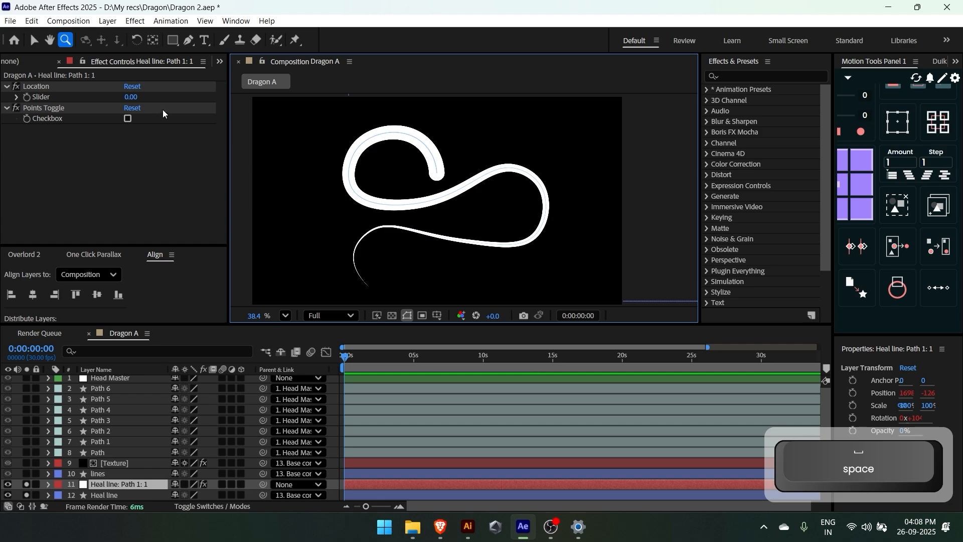
Set the Heal line path null's Location slider to 99.90, placing it just short of the curve's head end
left_click(131, 97)
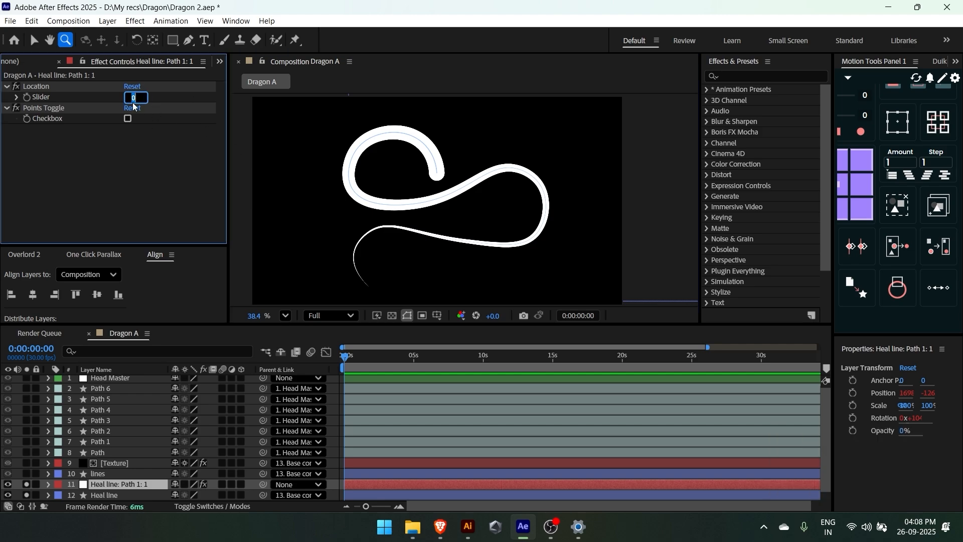
type("99.5")
key("Return")
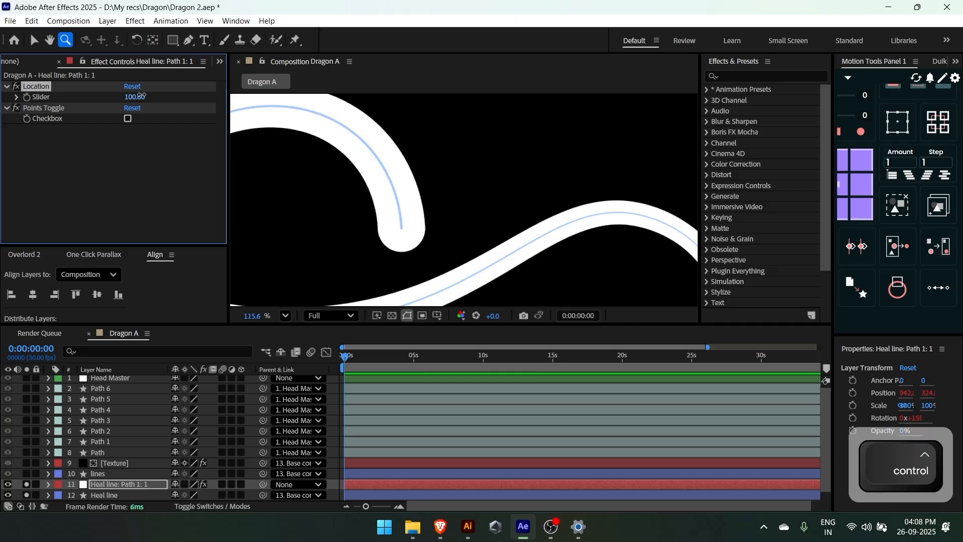
left_click_drag(135, 97, 130, 99)
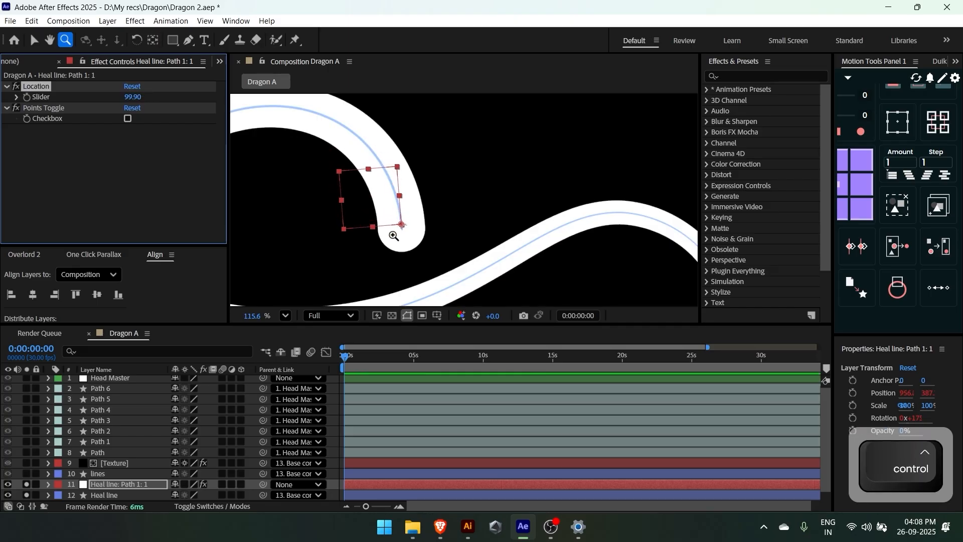
key("ctrl+shift+a")
key("z")
left_click_drag(398, 223, 505, 235)
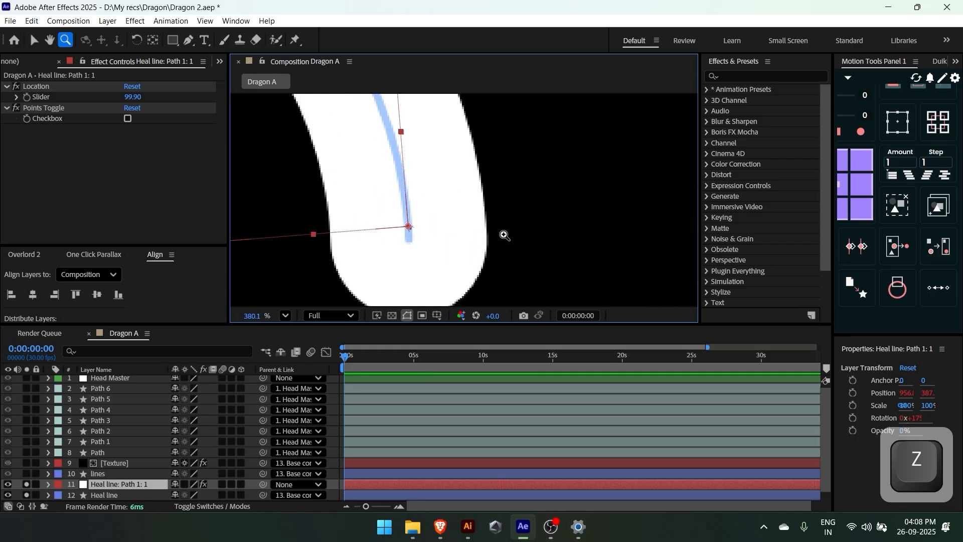
left_click_drag(437, 228, 323, 236)
Rename the Heal line path null to Head master S and give it a yellow label
key("Return")
type("Hea")
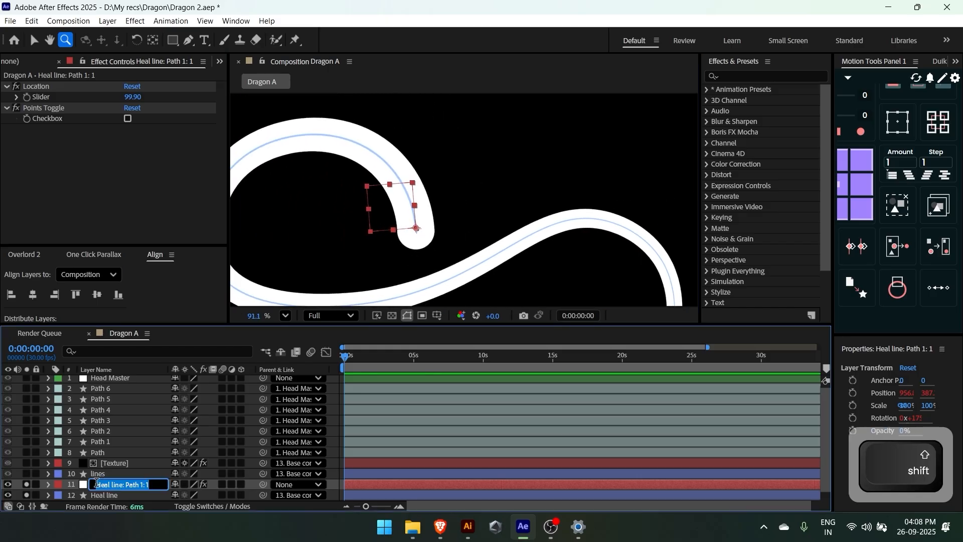
type("d")
key("BackSpace")
key("BackSpace")
key("BackSpace")
key("BackSpace")
key("BackSpace")
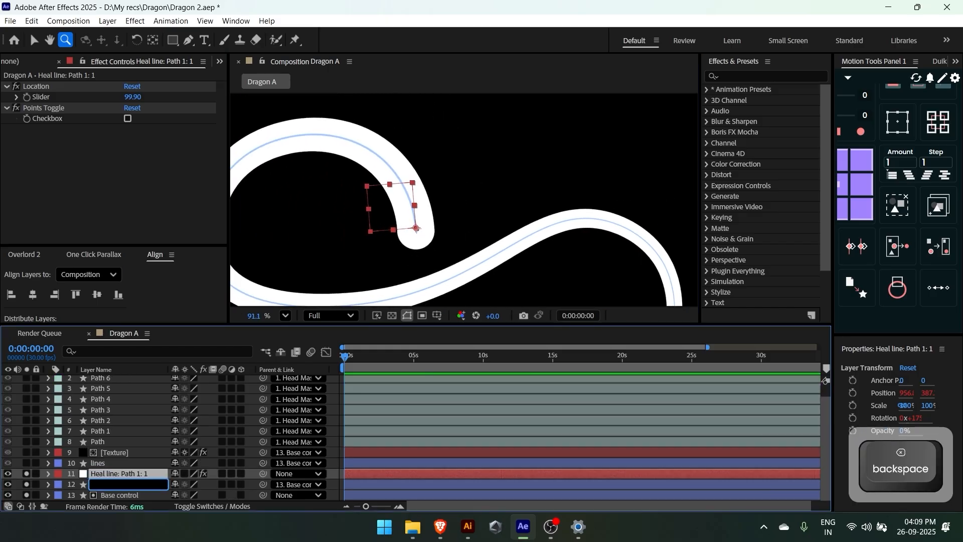
type("Head mas")
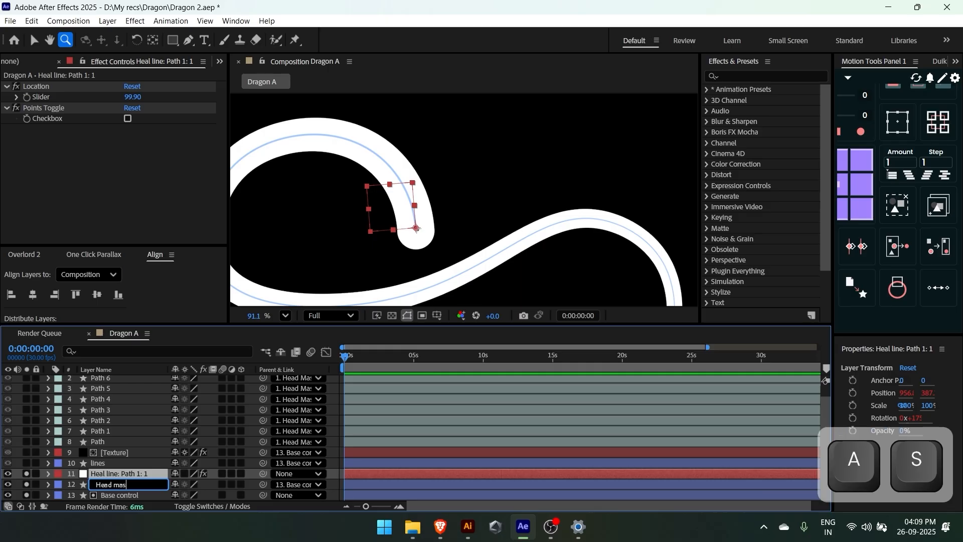
type("ter S")
key("Return")
left_click(59, 473)
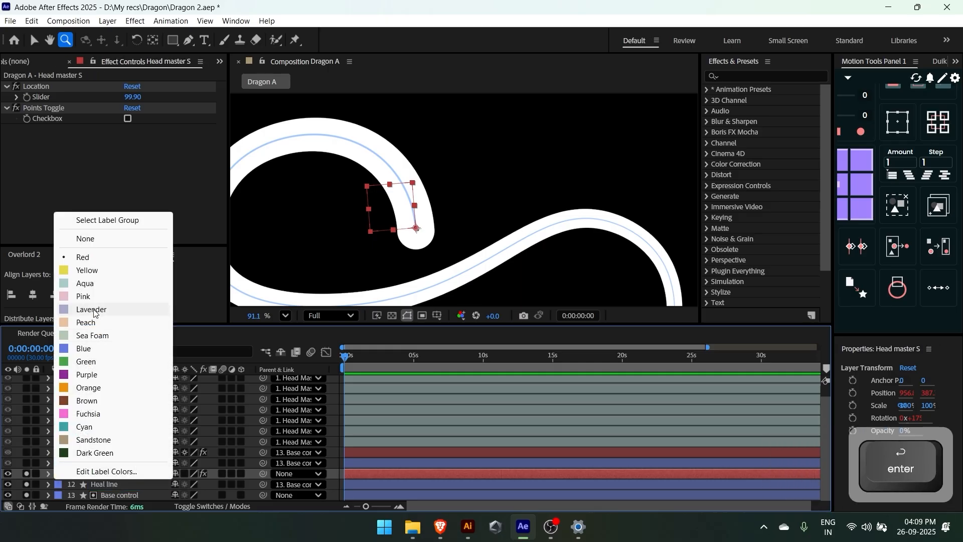
left_click(87, 270)
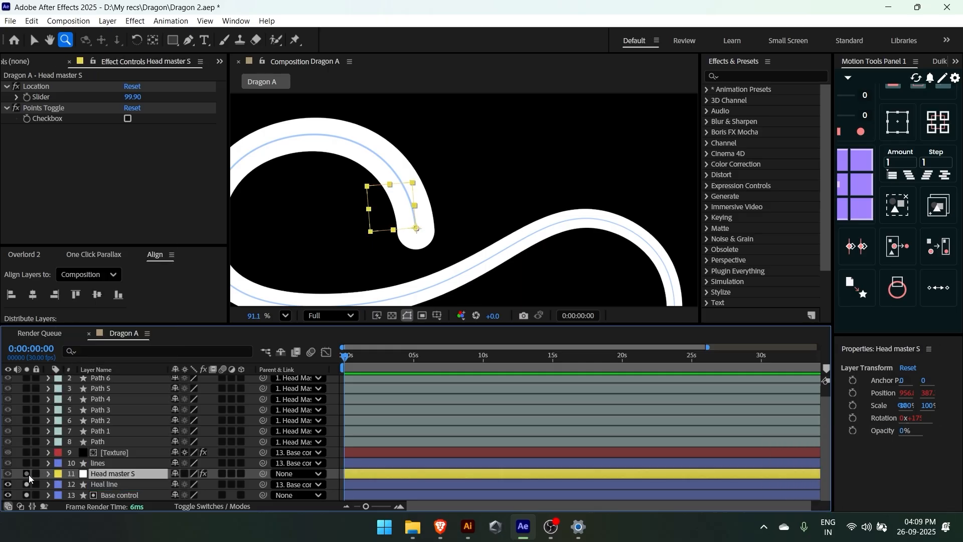
Show all layers again instead of the soloed ones and parent the Head Master layer to Head master S
key("ctrl+z")
left_click(314, 381)
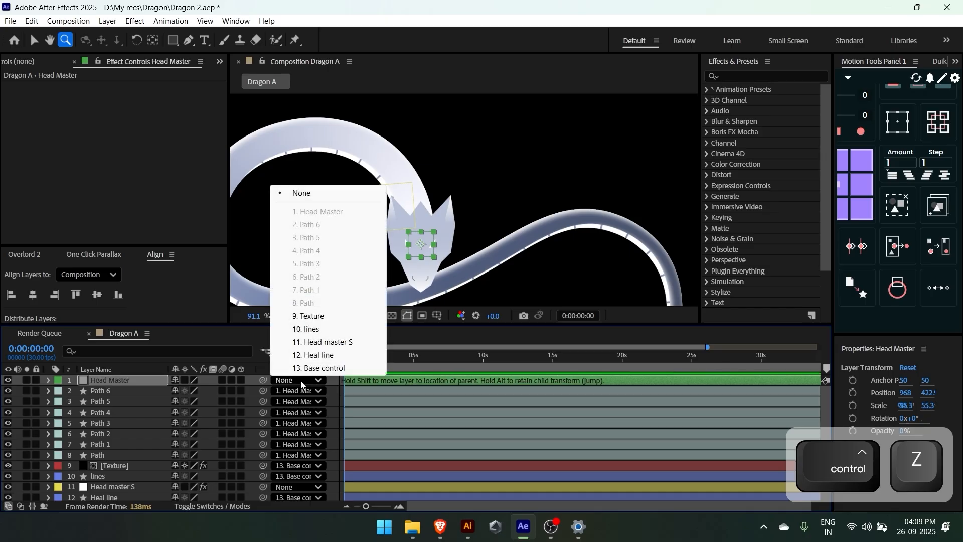
left_click(322, 341)
key("v")
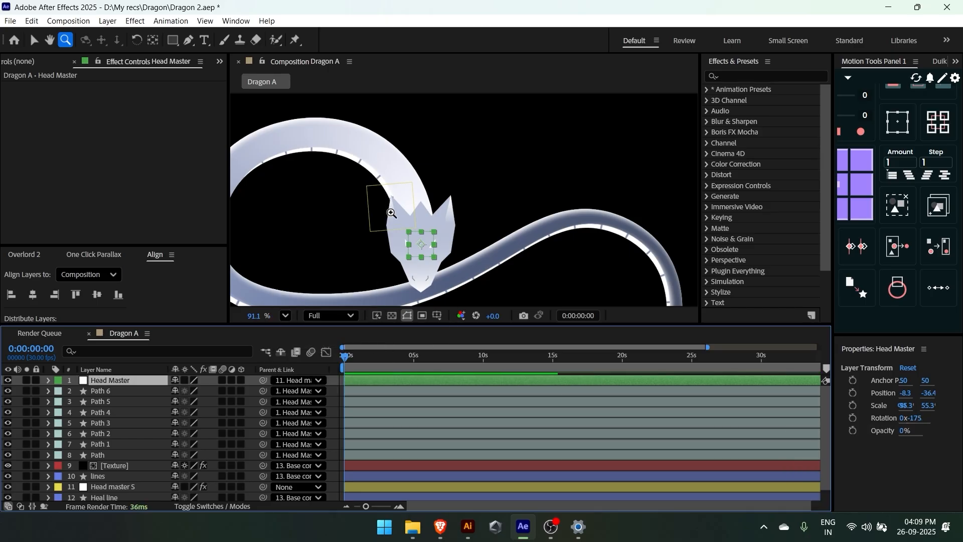
left_click(382, 212)
Keyframe the Location slider of Head master S at 99.90 at 4 seconds
left_click(110, 486)
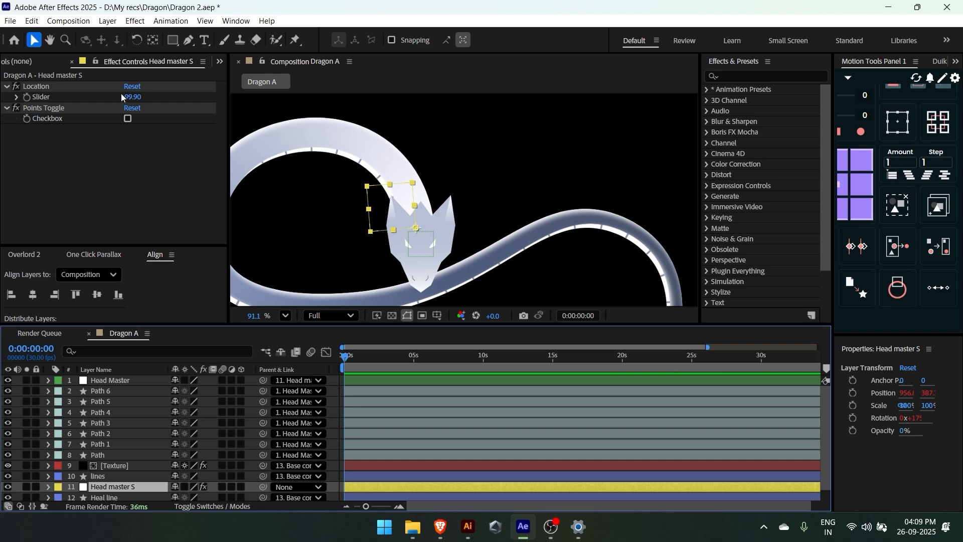
mouse_move(130, 102)
left_mouse_down()
mouse_move(122, 104)
mouse_move(131, 102)
left_mouse_up()
key("space")
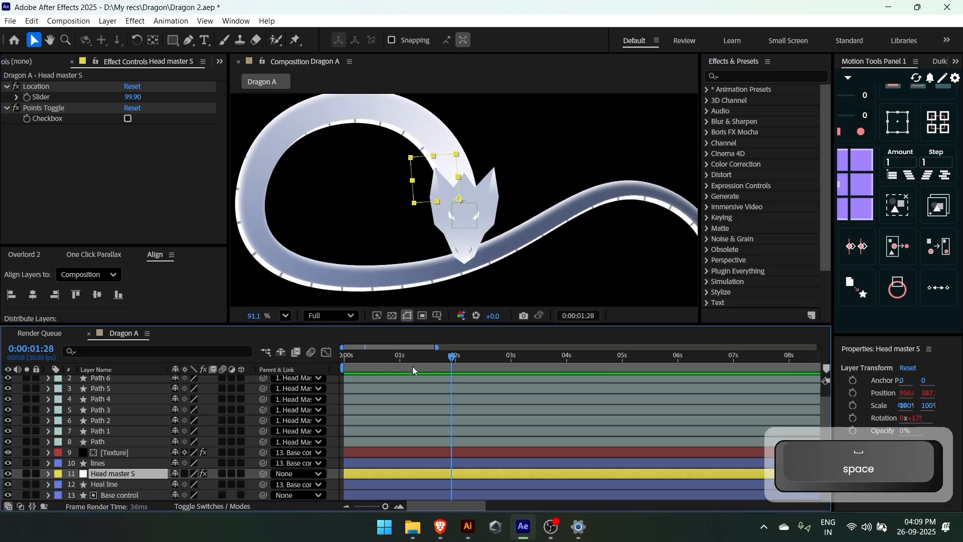
left_click_drag(507, 365, 566, 382)
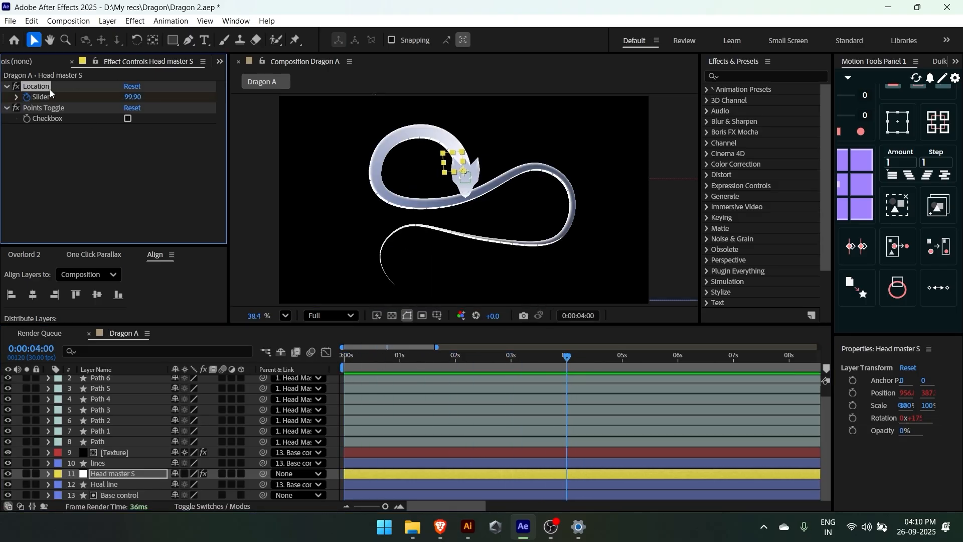
Expand the Base control layer's Group 1 and keyframe its Trim Paths 1 Offset at 0x+0.0° at 4 seconds
left_click(119, 498)
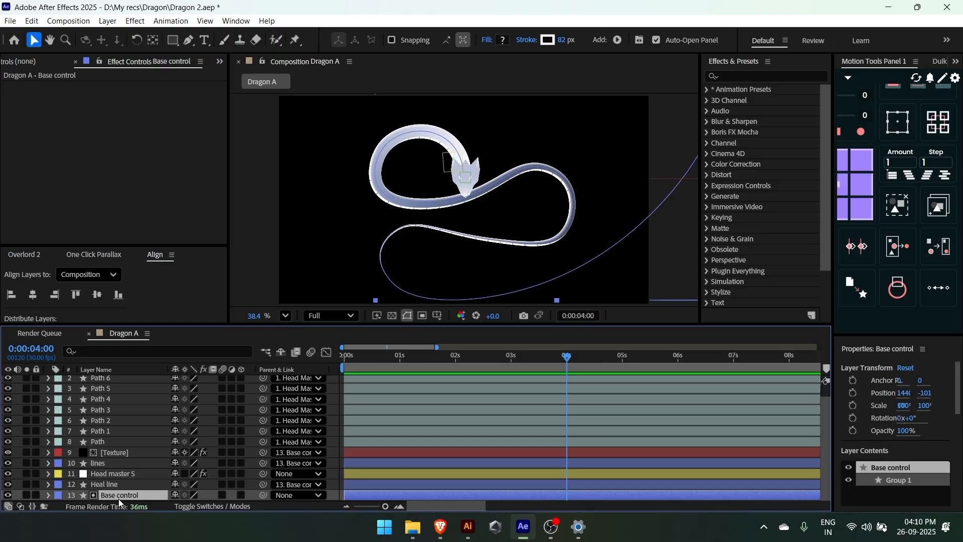
left_click(48, 495)
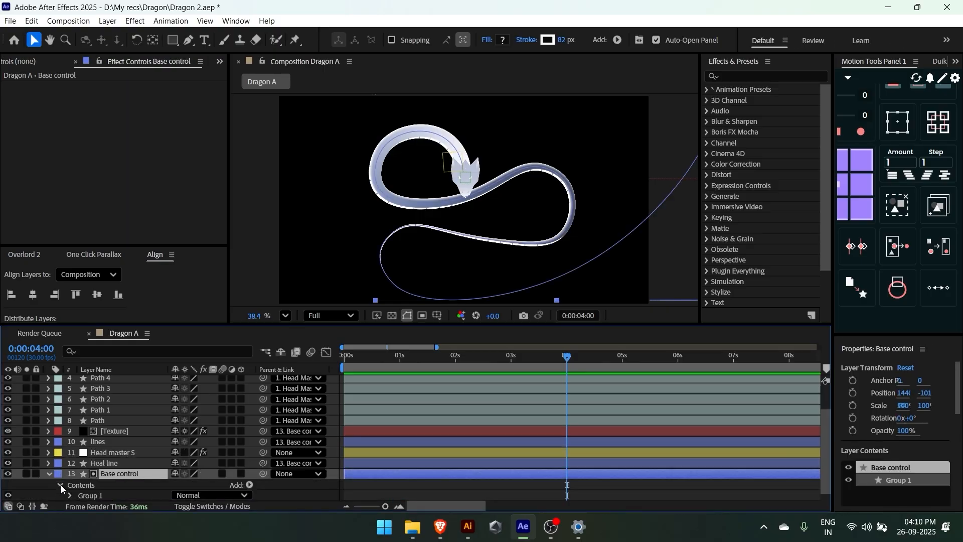
left_click(61, 485)
left_click(68, 485)
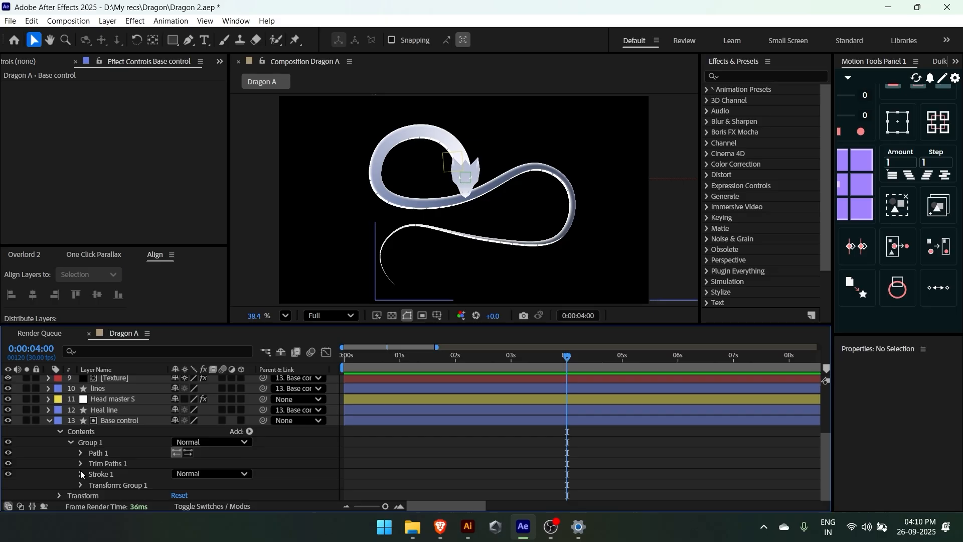
left_click(79, 464)
left_click(103, 452)
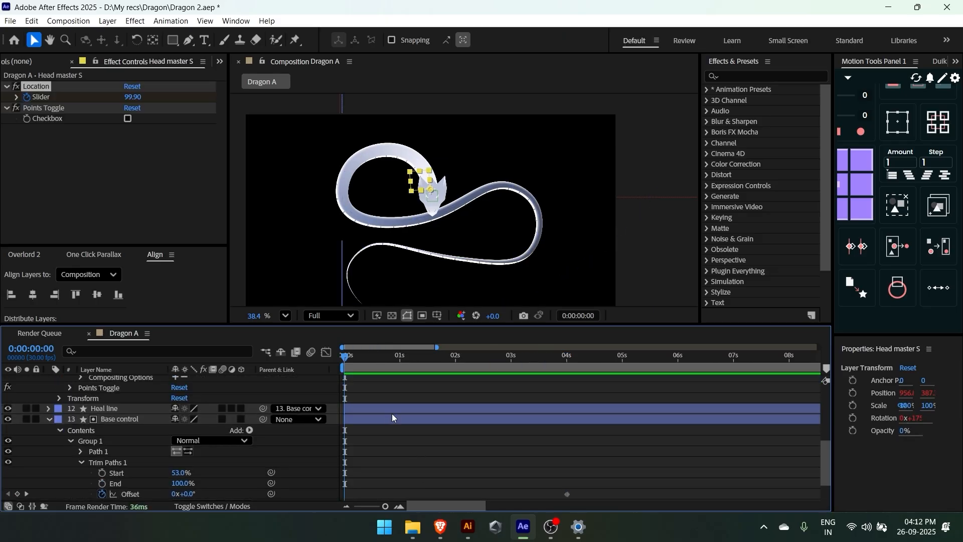
Set the Base control layer's Trim Paths 1 Offset to 0x-182.0° at the first frame
scroll(392, 413, "up", 1)
left_click(377, 414)
scroll(377, 414, "down", 2)
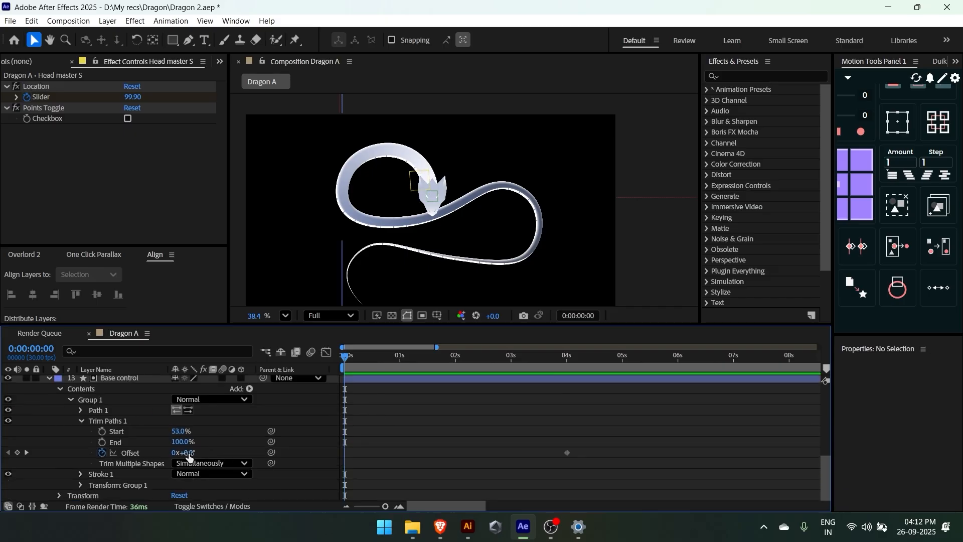
mouse_move(189, 452)
left_mouse_down()
mouse_move(158, 456)
mouse_move(90, 498)
mouse_move(106, 494)
left_mouse_up()
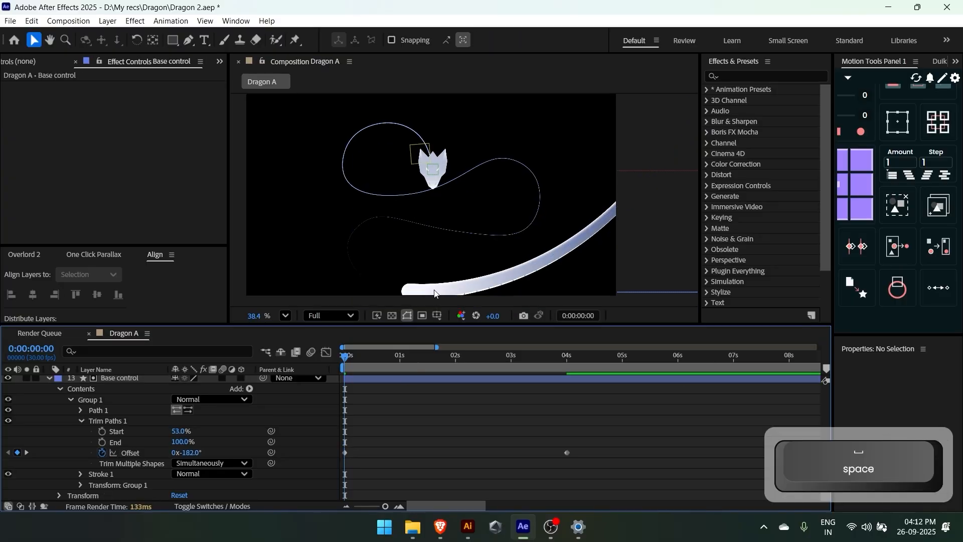
left_click_drag(473, 228, 468, 200)
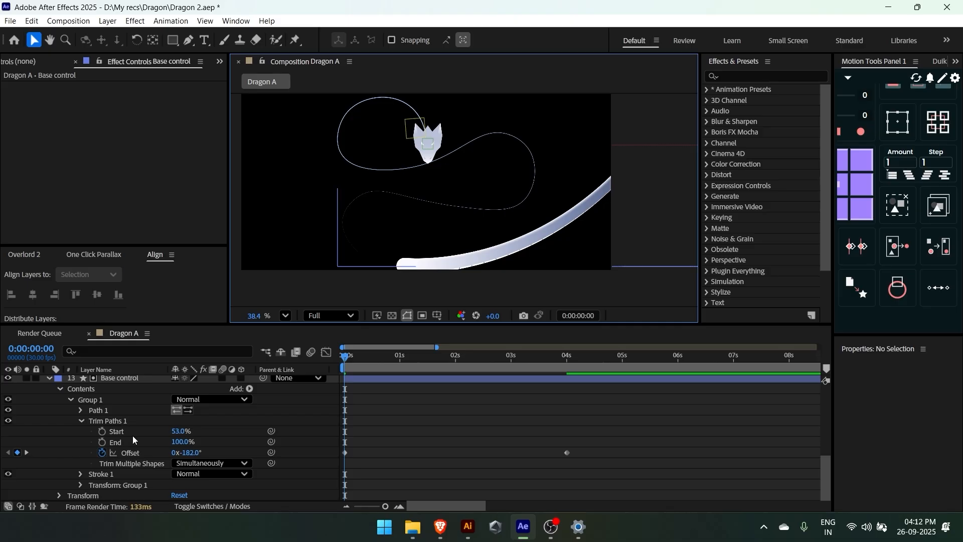
Hide the Heal line layer
scroll(132, 436, "up", 2)
left_click(107, 418)
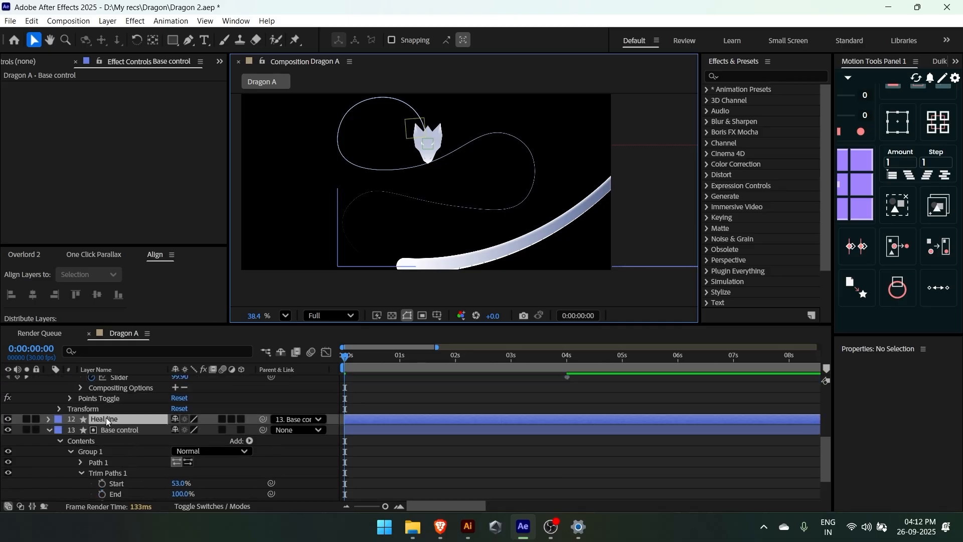
left_click(8, 421)
left_click(440, 221)
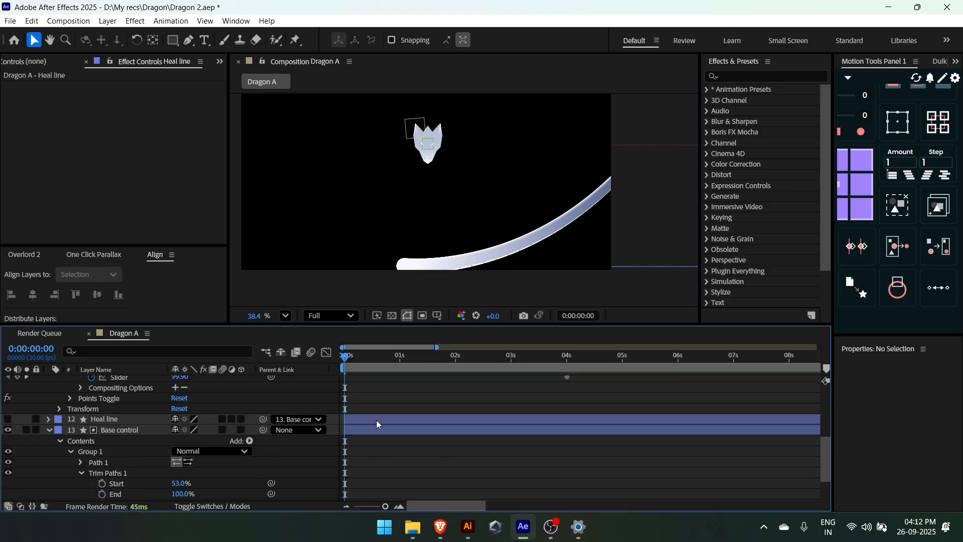
Set the Location slider of Head master S to 49.90 at the first frame and preview the motion
scroll(377, 420, "down", 3)
scroll(309, 416, "up", 4)
scroll(308, 416, "up", 1)
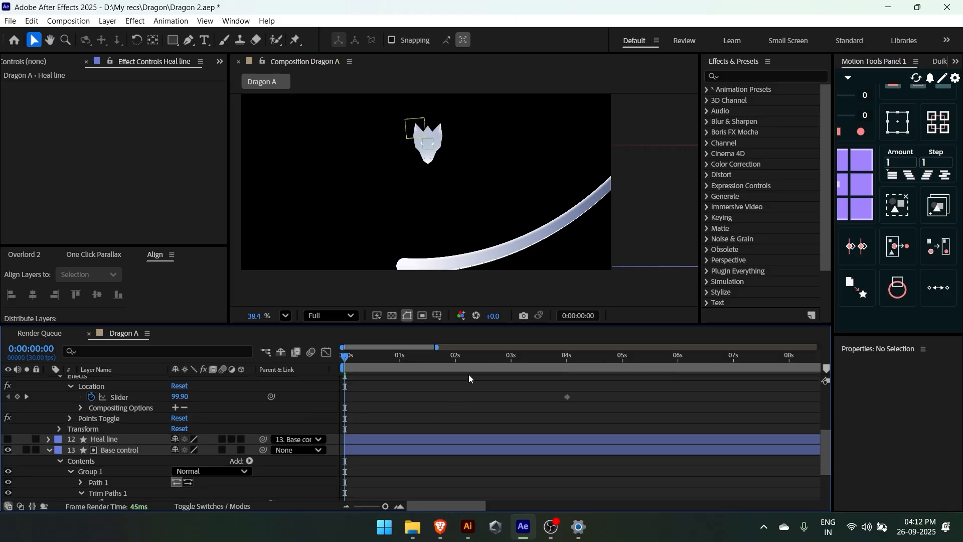
scroll(480, 402, "up", 3)
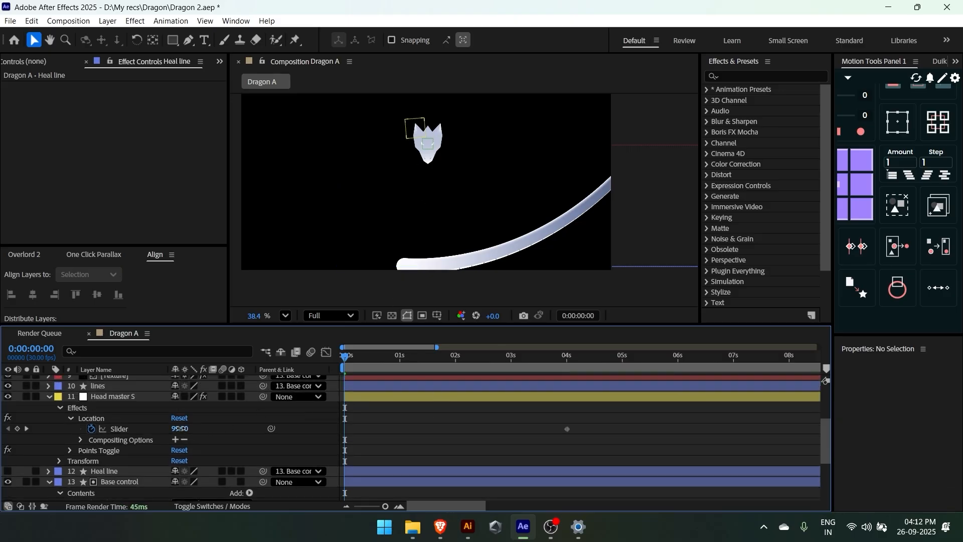
mouse_move(179, 428)
left_mouse_down()
mouse_move(158, 440)
mouse_move(179, 439)
left_mouse_up()
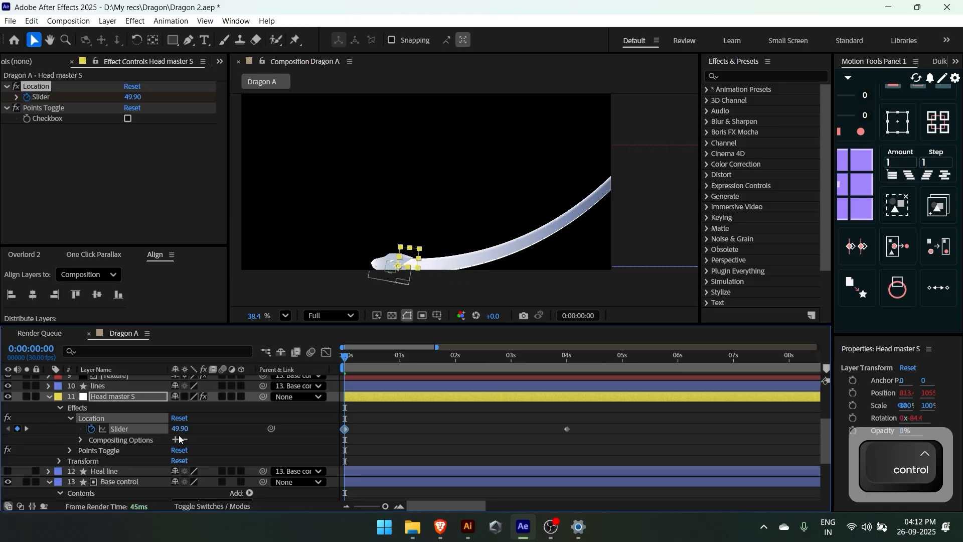
left_click(440, 436)
key("space")
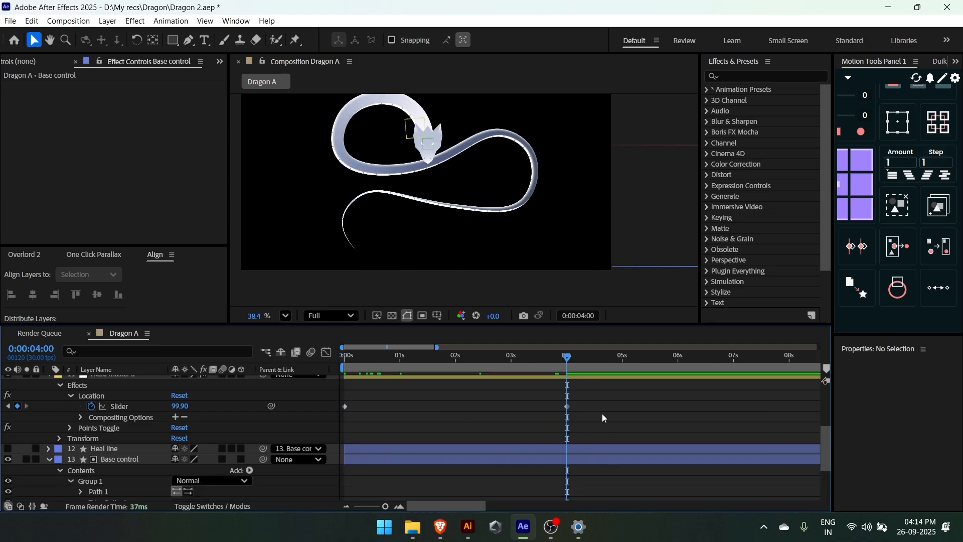
Apply Easy Ease to all Location slider and Trim Paths Offset keyframes of Head master S and Base control
scroll(602, 414, "down", 2)
key("grave")
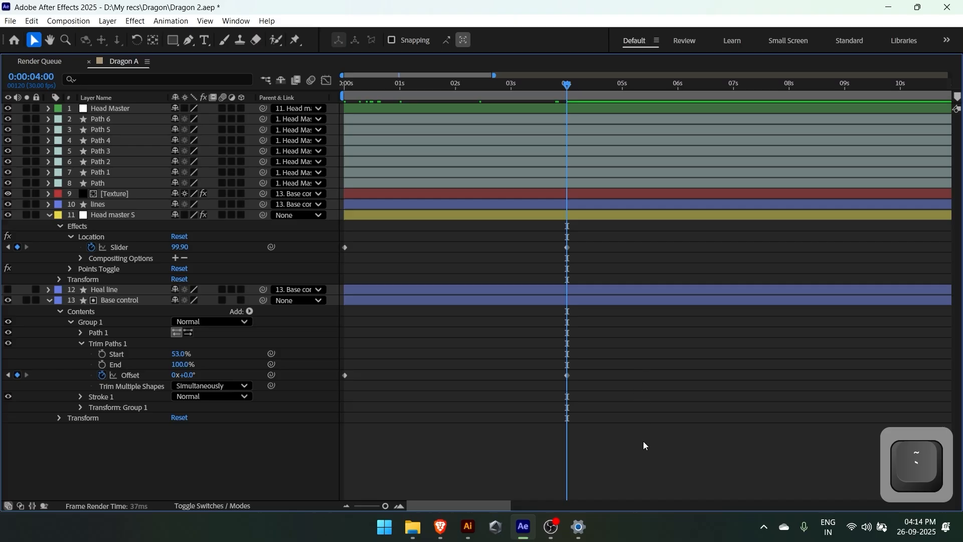
left_click_drag(643, 441, 339, 203)
key("F9")
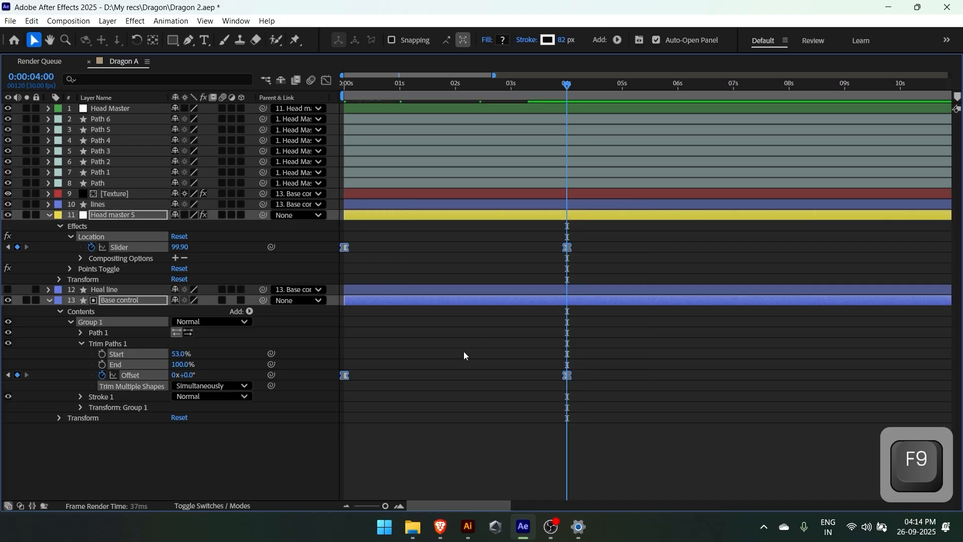
key("grave")
Play the eased animation from the start and stretch the slider and Offset keyframes to end at about 6 seconds
left_click_drag(381, 355, 318, 375)
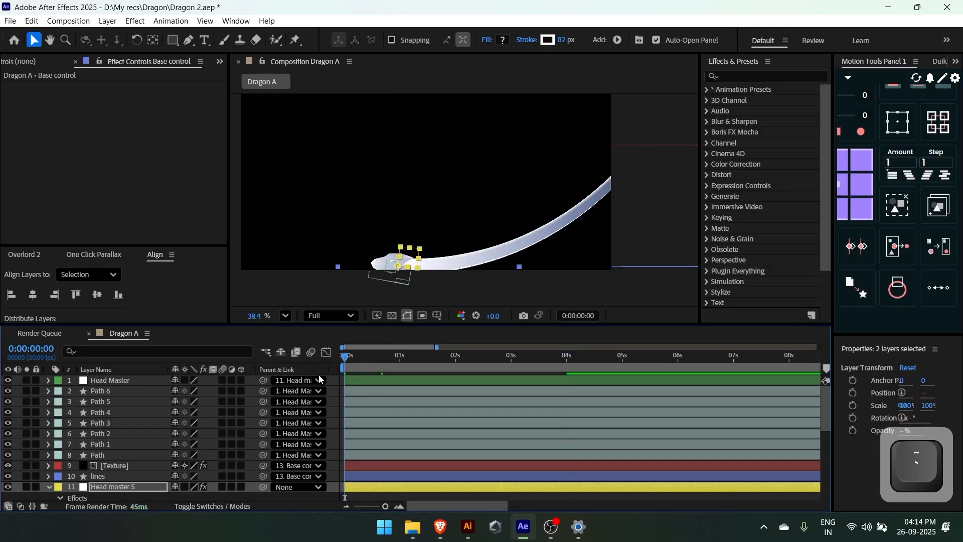
scroll(381, 401, "down", 5)
key("space")
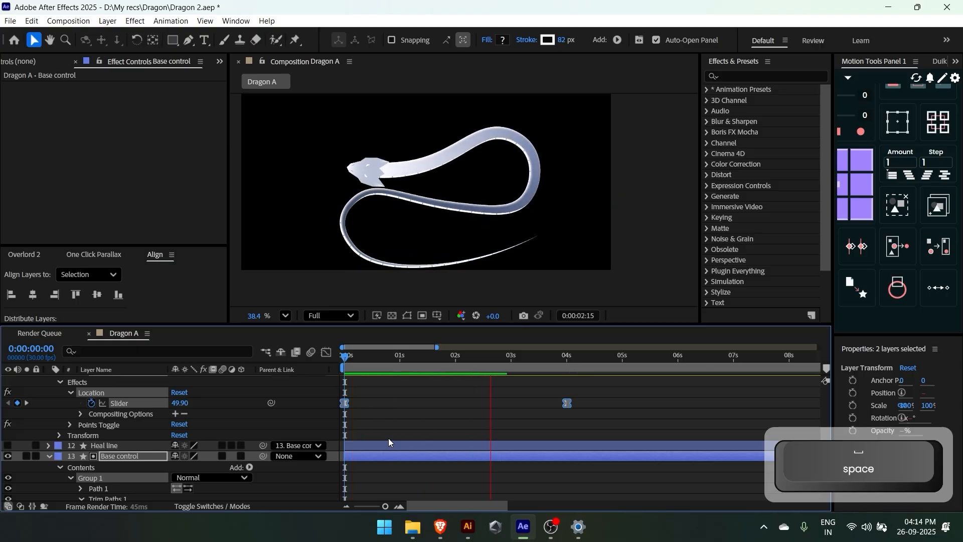
key("space")
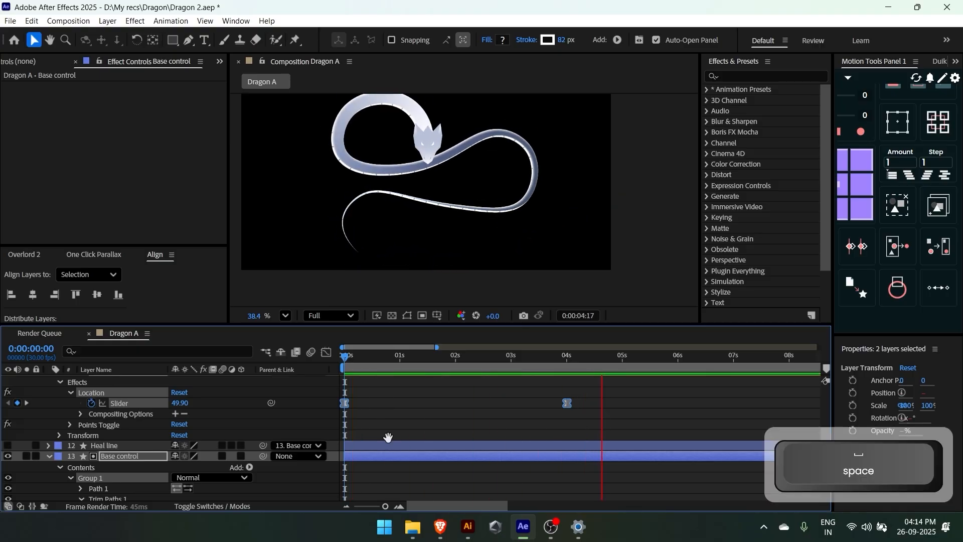
key("space")
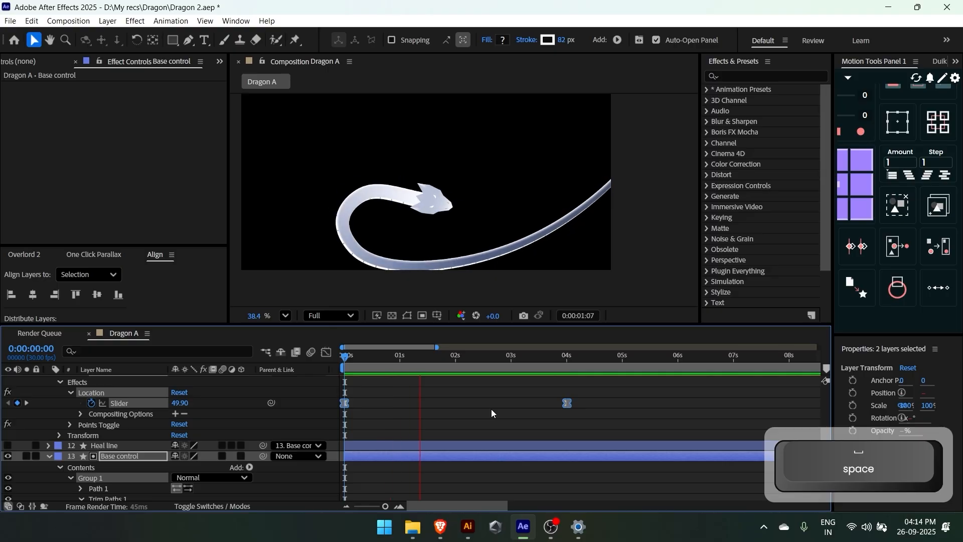
key("space")
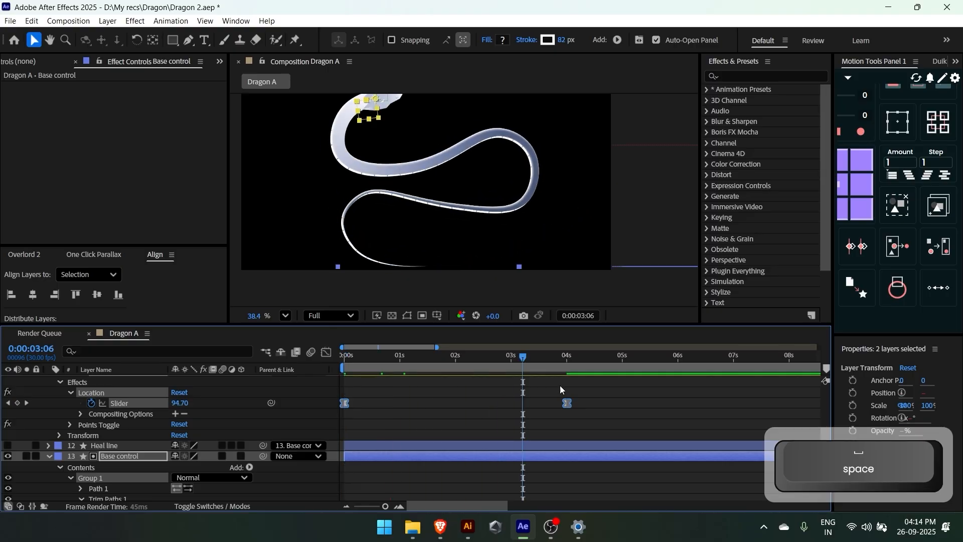
key("alt")
left_click_drag(567, 402, 681, 396)
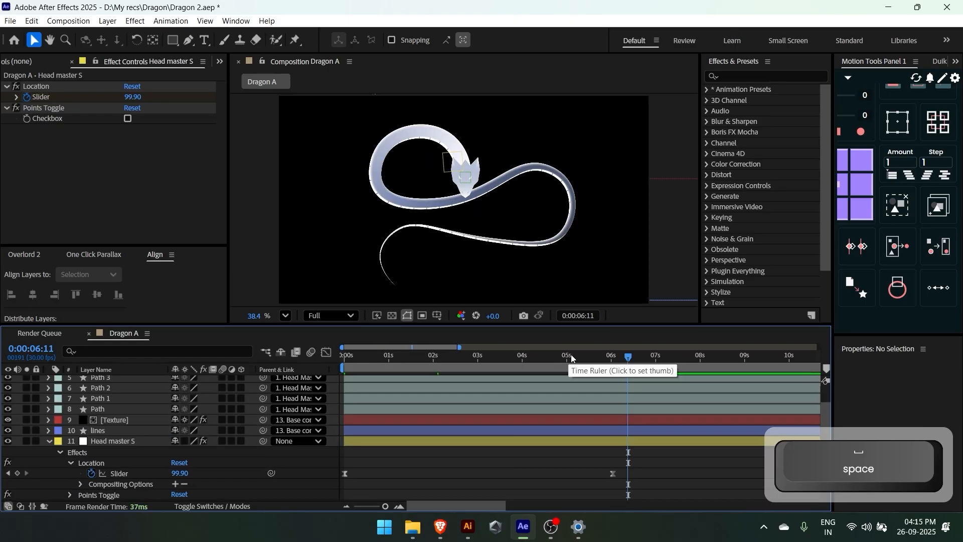
Move the final Location slider and Trim Paths Offset keyframes to 5 seconds and preview the animation from the start
left_click(567, 355)
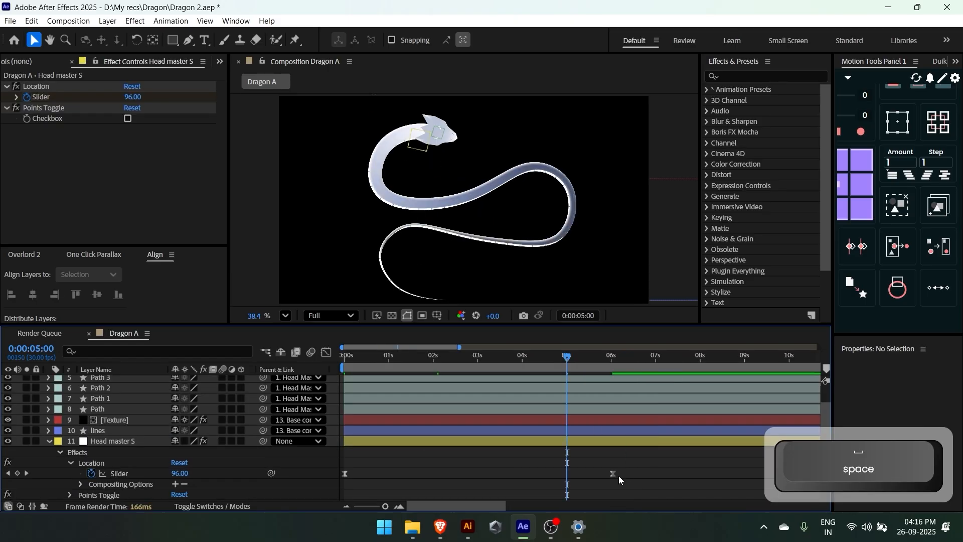
scroll(609, 462, "down", 4)
left_click_drag(618, 475, 567, 453)
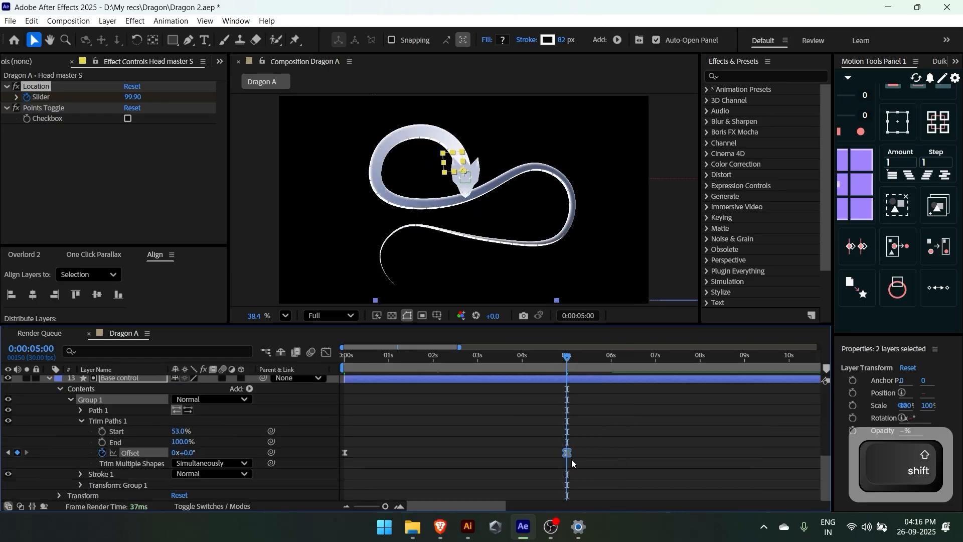
left_click(476, 407)
key("space")
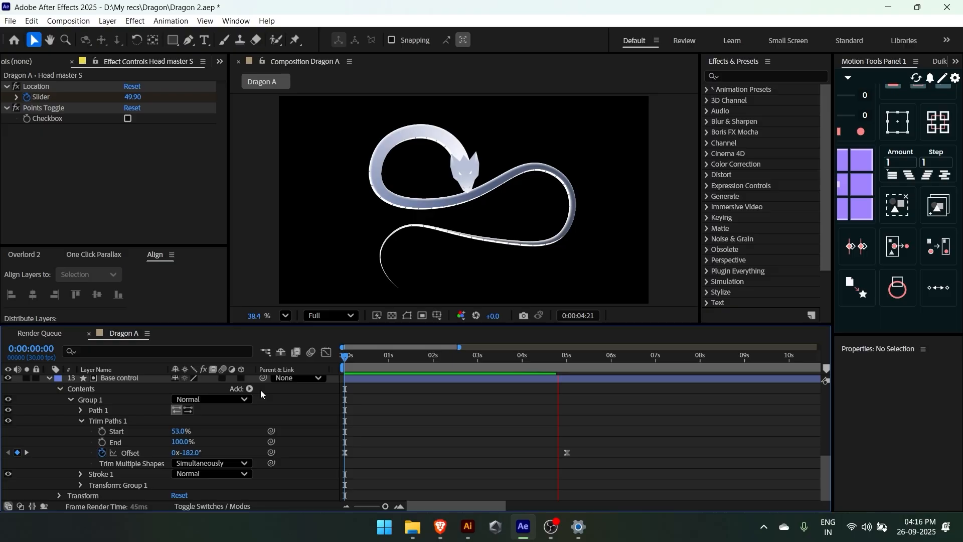
key("space")
Add a Dashes Offset keyframe of 0.0 at 3 seconds on Stroke 1 of the lines layer
left_click(561, 355, "shift")
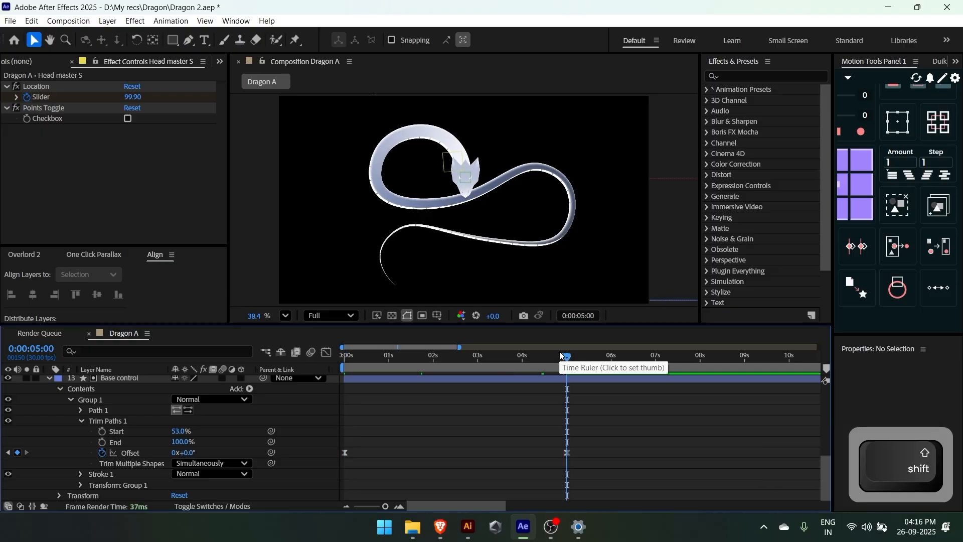
left_click_drag(561, 355, 477, 372)
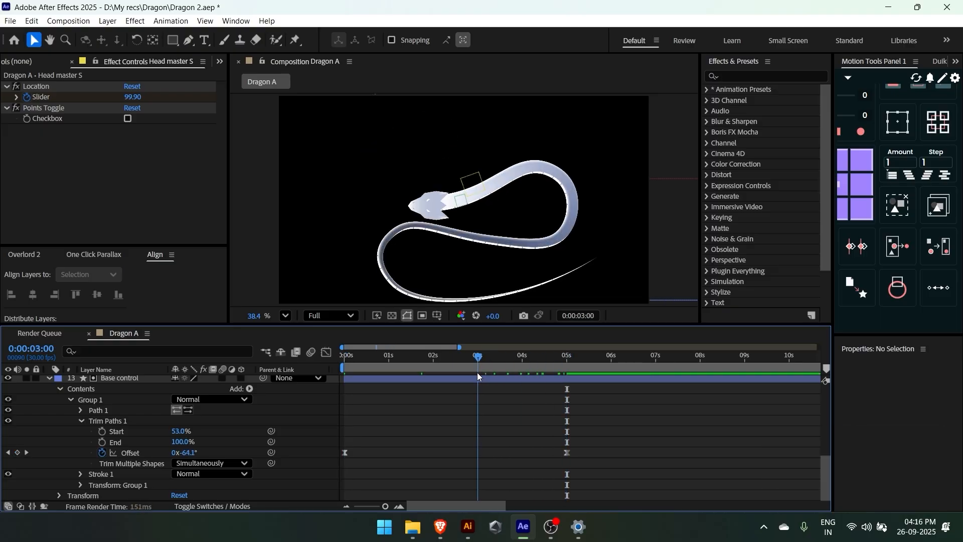
scroll(213, 434, "up", 4)
left_click(213, 435)
scroll(213, 434, "down", 1)
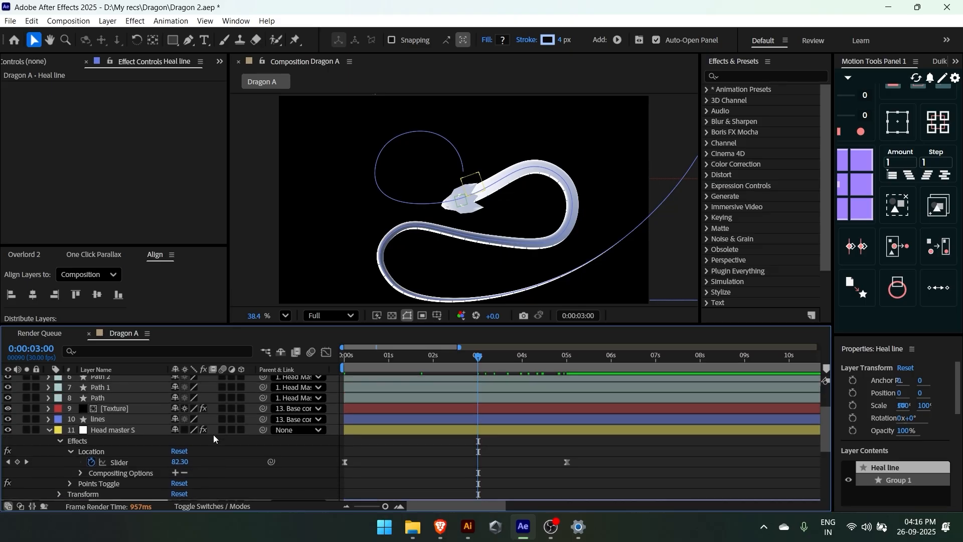
left_click(106, 417)
left_click(48, 419)
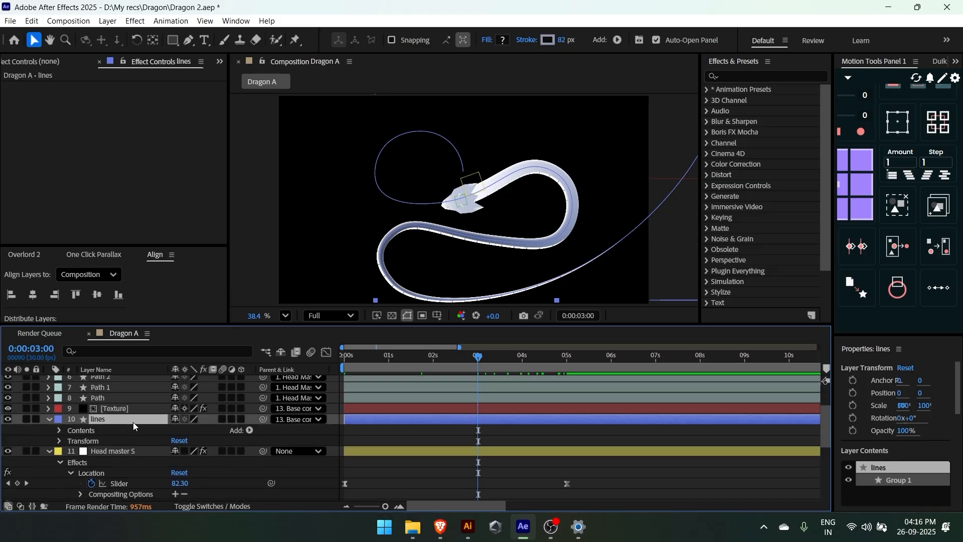
left_click(59, 430)
left_click(80, 464)
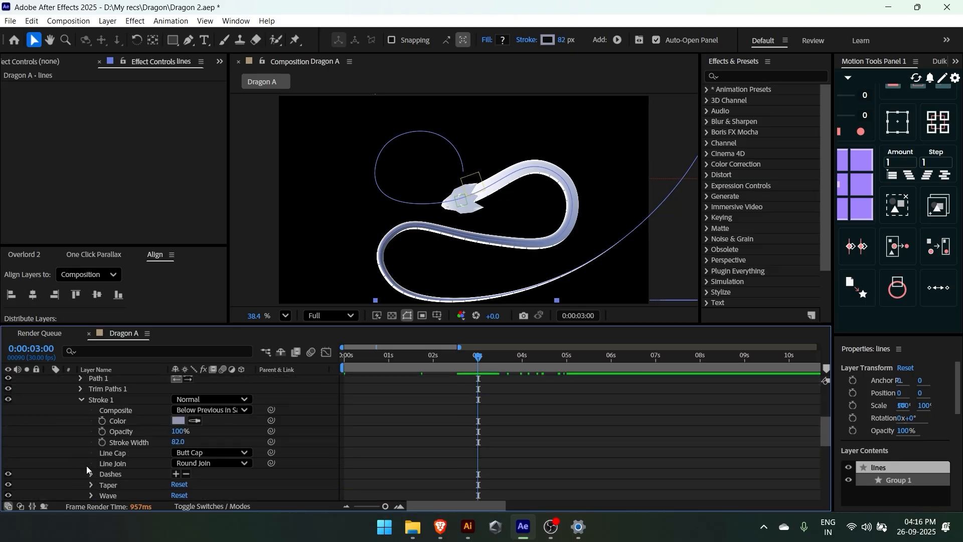
scroll(100, 454, "down", 2)
left_click(114, 437)
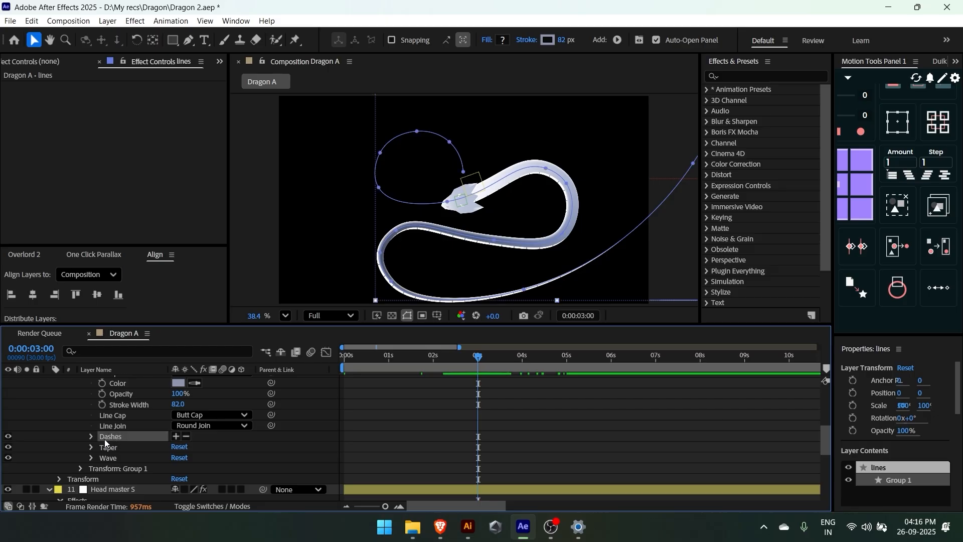
left_click(90, 436)
scroll(124, 450, "down", 1)
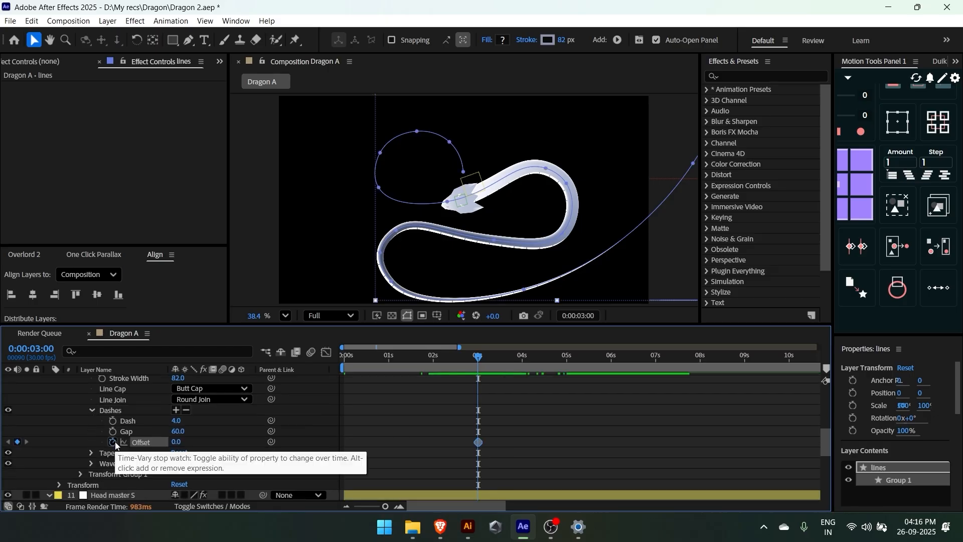
Keyframe the lines layer's Dashes Offset at 0:00:08:01 to a negative value beyond -267 and preview from about 3 seconds
scroll(607, 418, "up", 4)
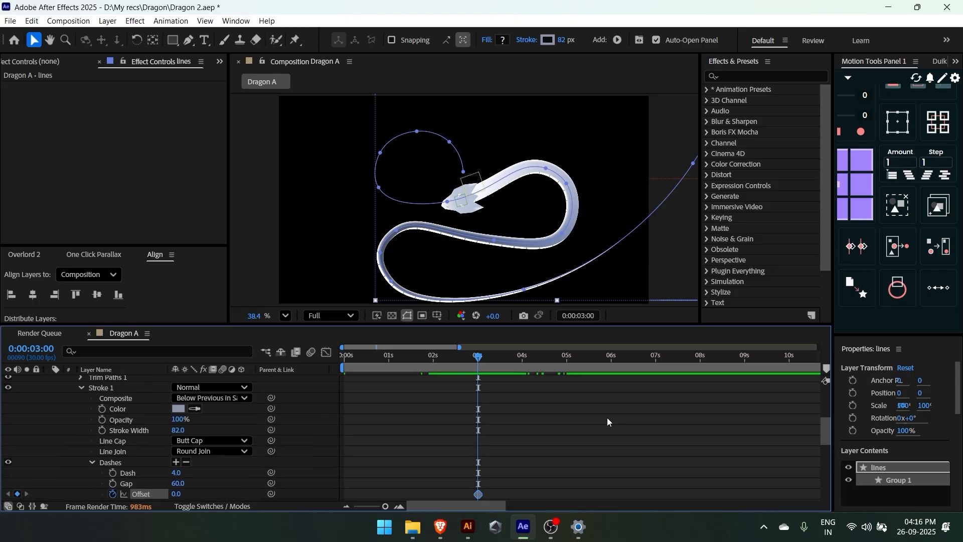
scroll(607, 418, "down", 5)
scroll(607, 421, "down", 3)
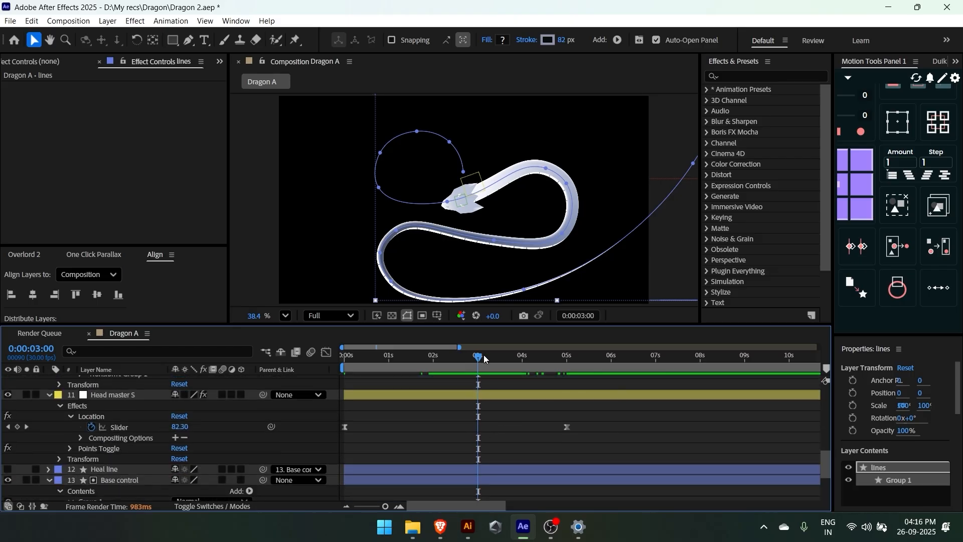
left_click_drag(479, 356, 703, 357)
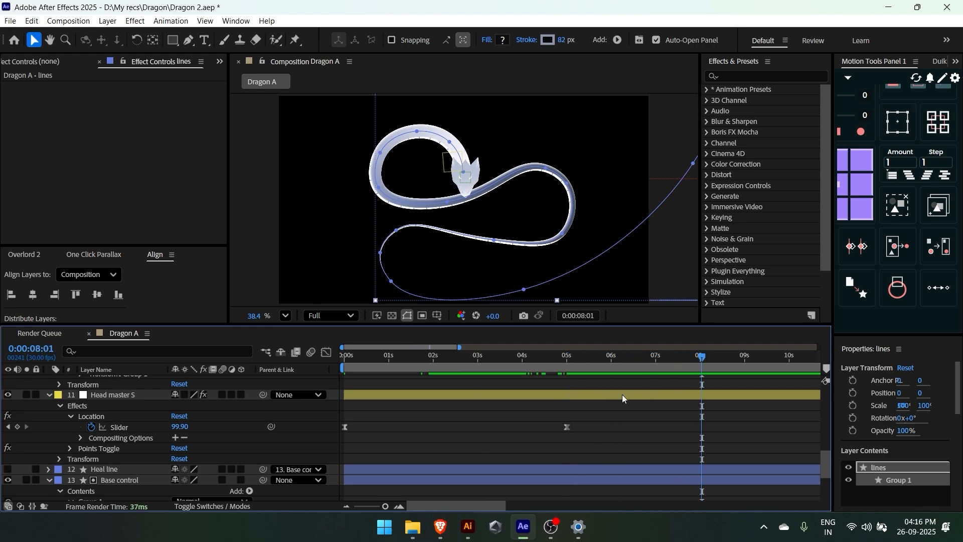
scroll(570, 398, "up", 1)
scroll(571, 441, "up", 6)
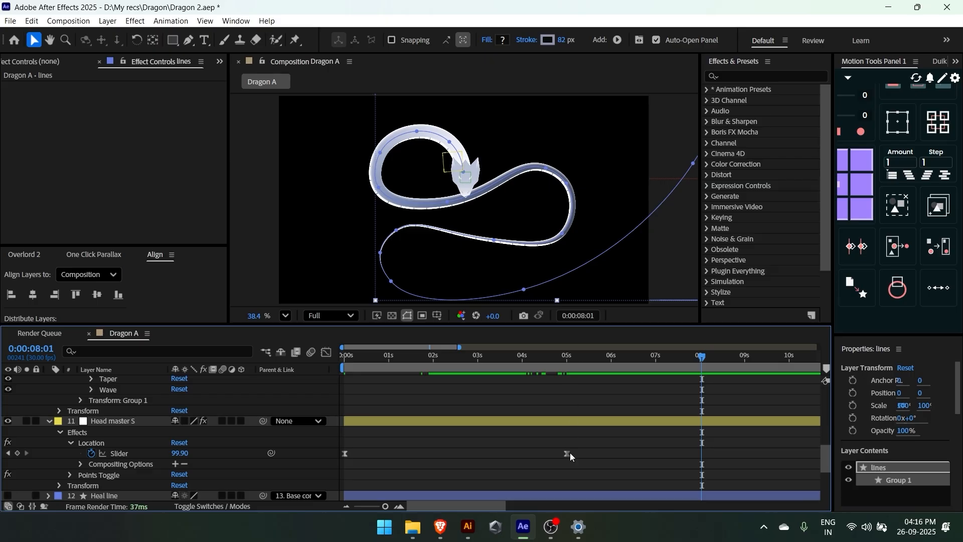
scroll(569, 462, "down", 4)
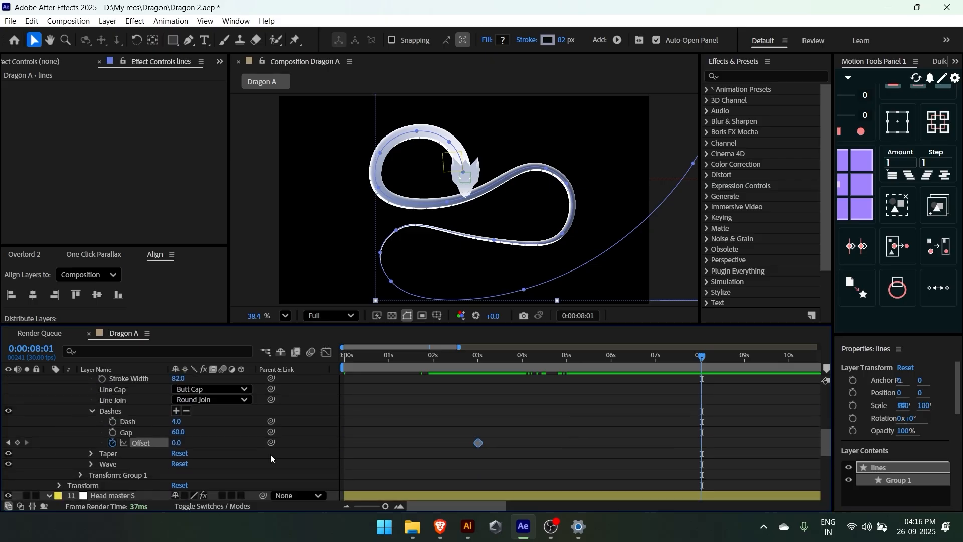
left_click_drag(179, 444, 31, 461)
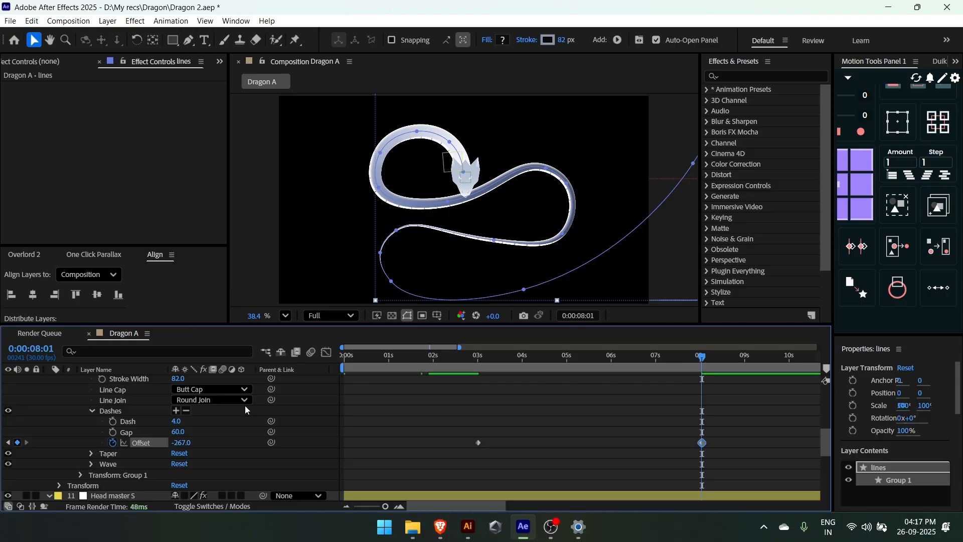
left_click_drag(180, 443, 58, 449)
left_click(483, 358)
key("space")
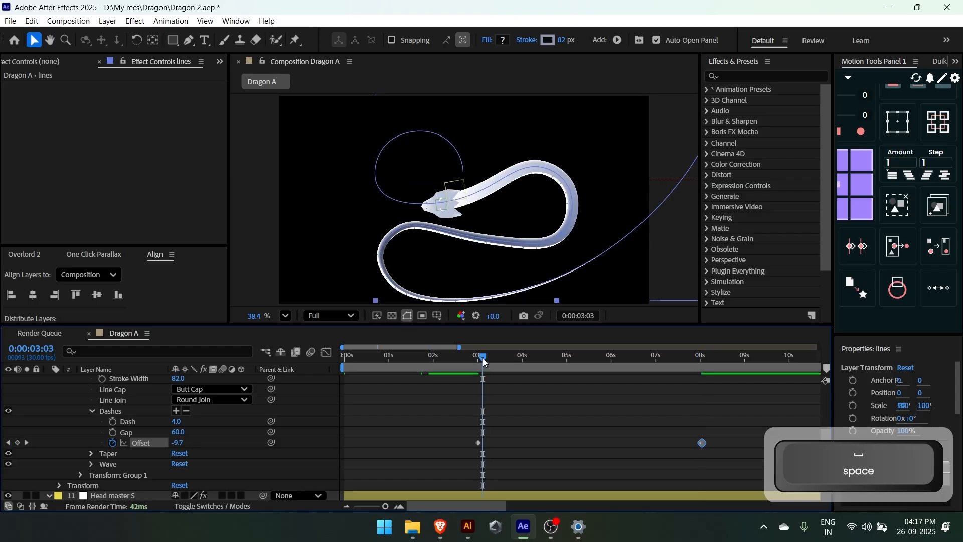